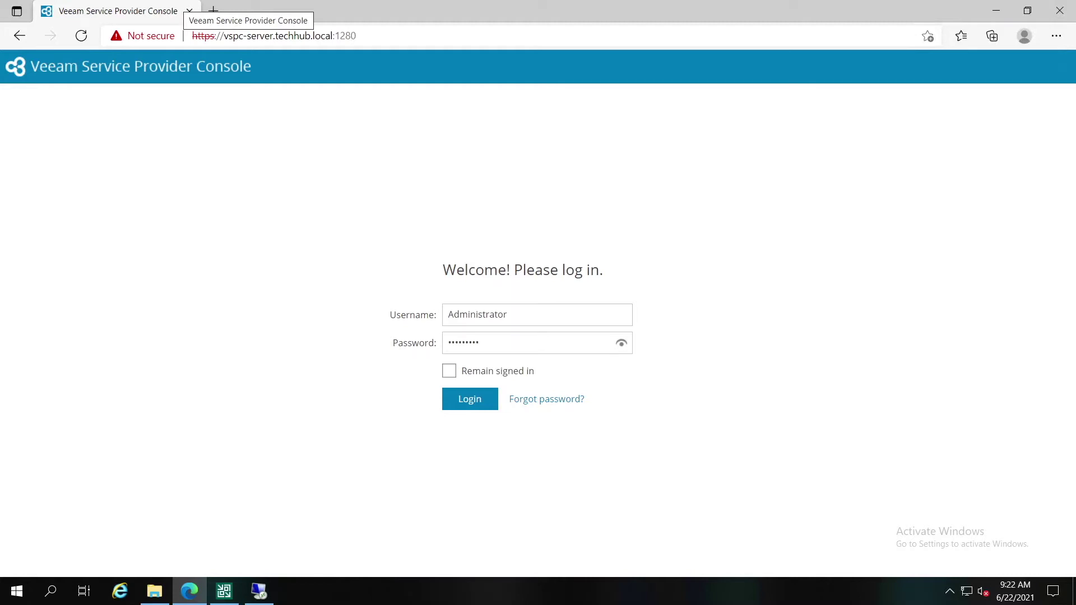
Step: Sign in to Veeam Service Provider Console as Administrator
{"action": "left_click", "coordinate": [459, 399]}
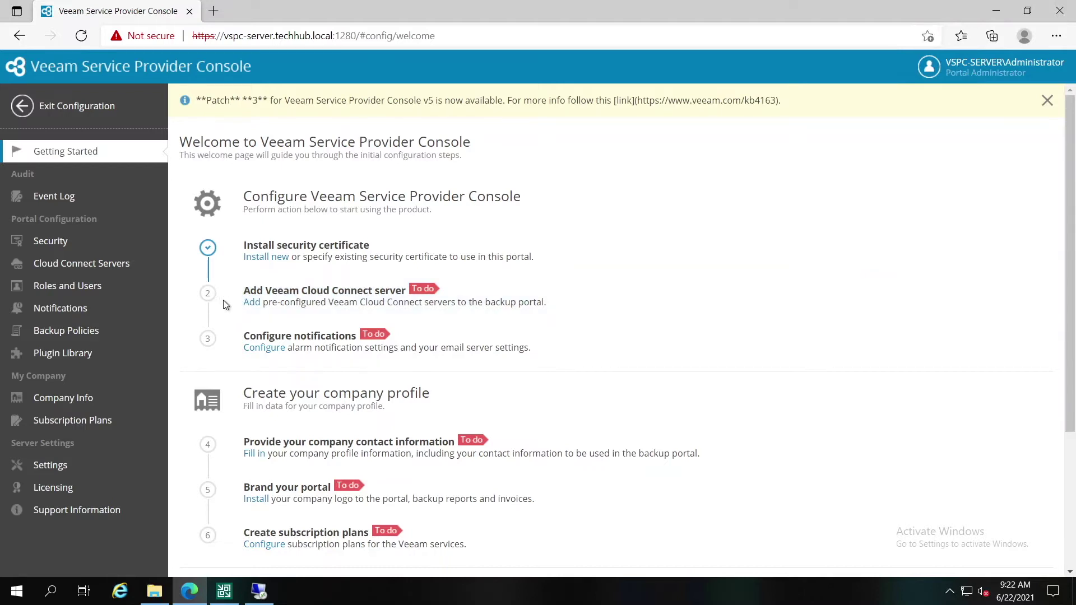
Step: Start a new role assignment in Roles and Users with the Portal Administrator role
{"action": "left_click", "coordinate": [86, 288]}
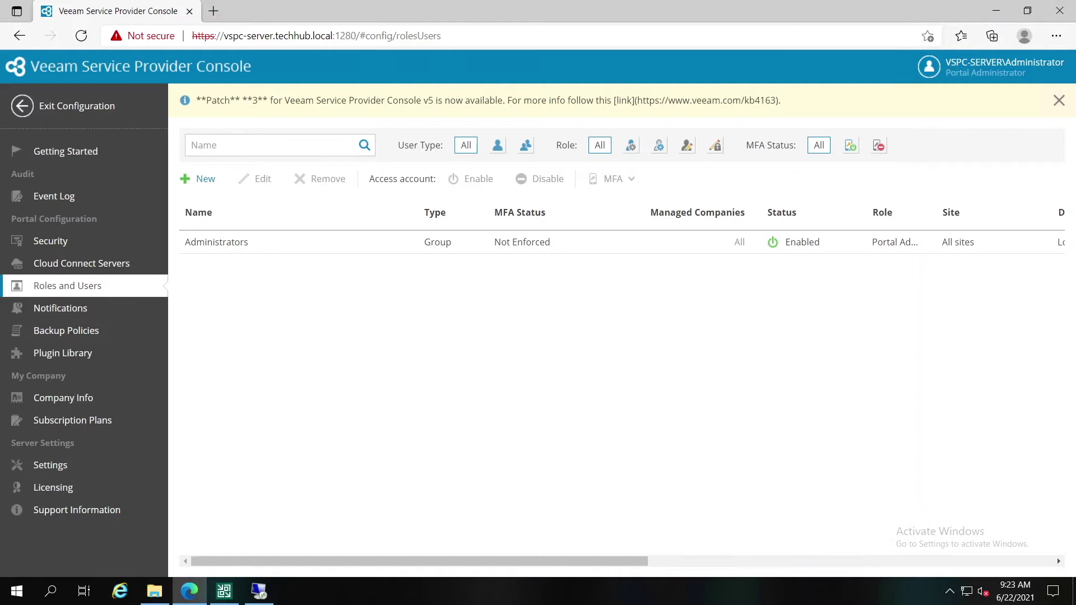
{"action": "left_click", "coordinate": [204, 179]}
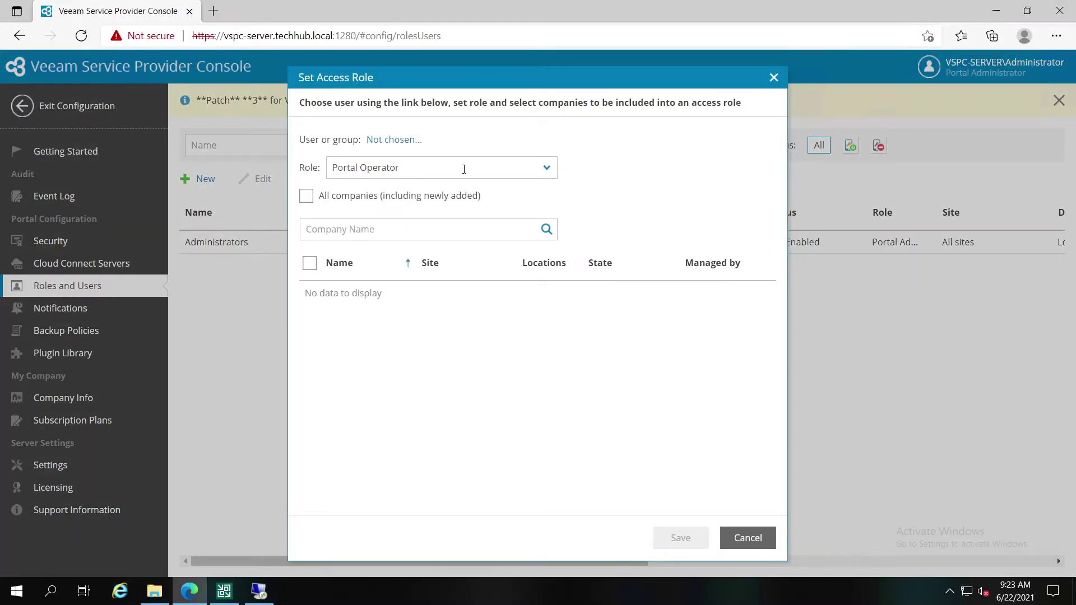
{"action": "left_click", "coordinate": [545, 169]}
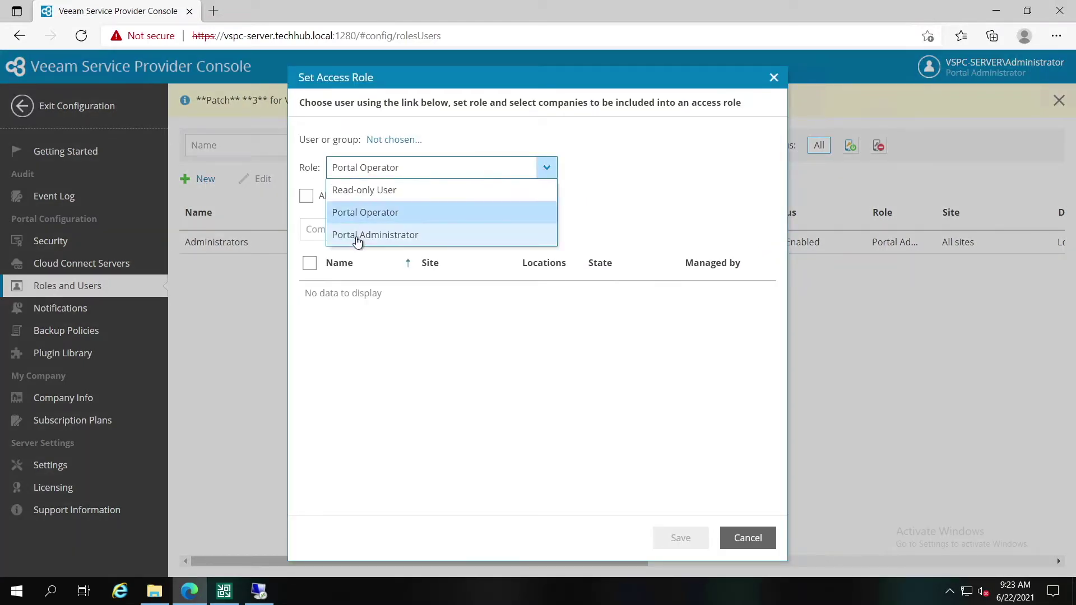
{"action": "left_click", "coordinate": [361, 236]}
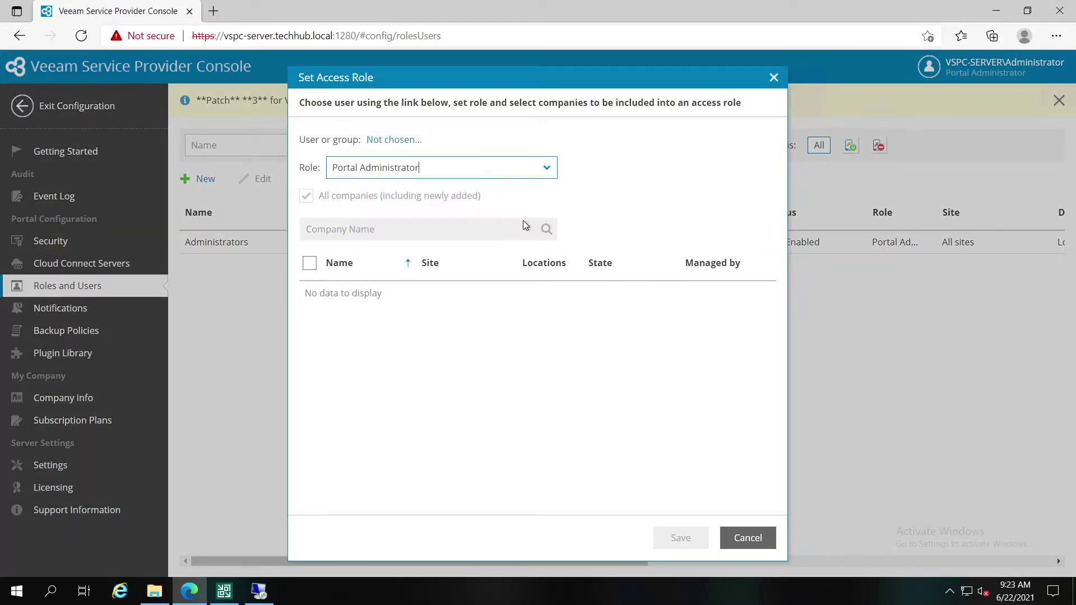
Step: Assign the role to the vspc-admin account from the techhub.local domain and save
{"action": "left_click", "coordinate": [381, 140]}
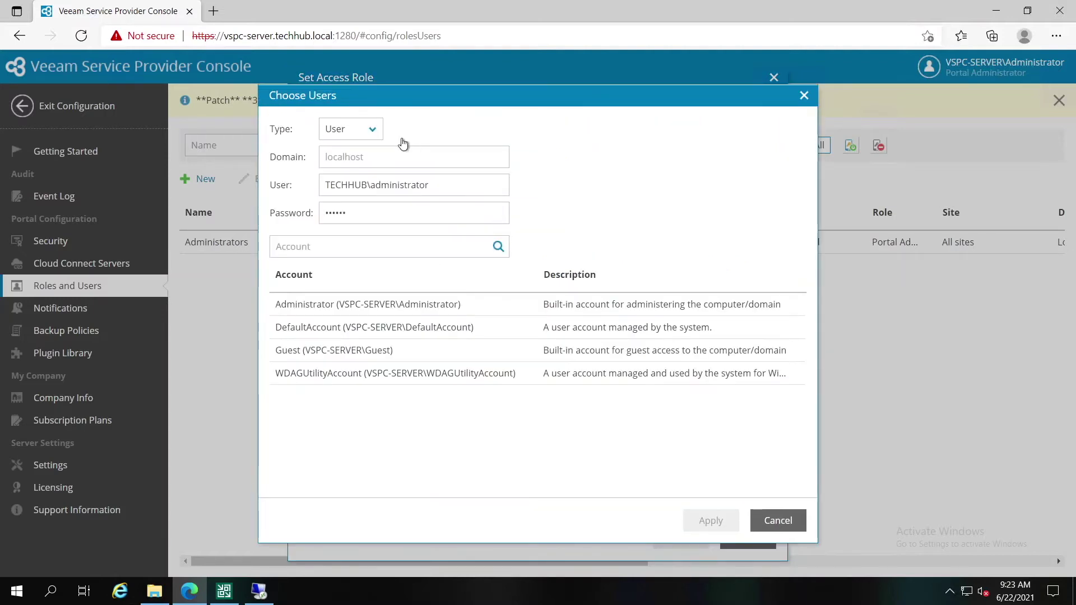
{"action": "left_click", "coordinate": [378, 158]}
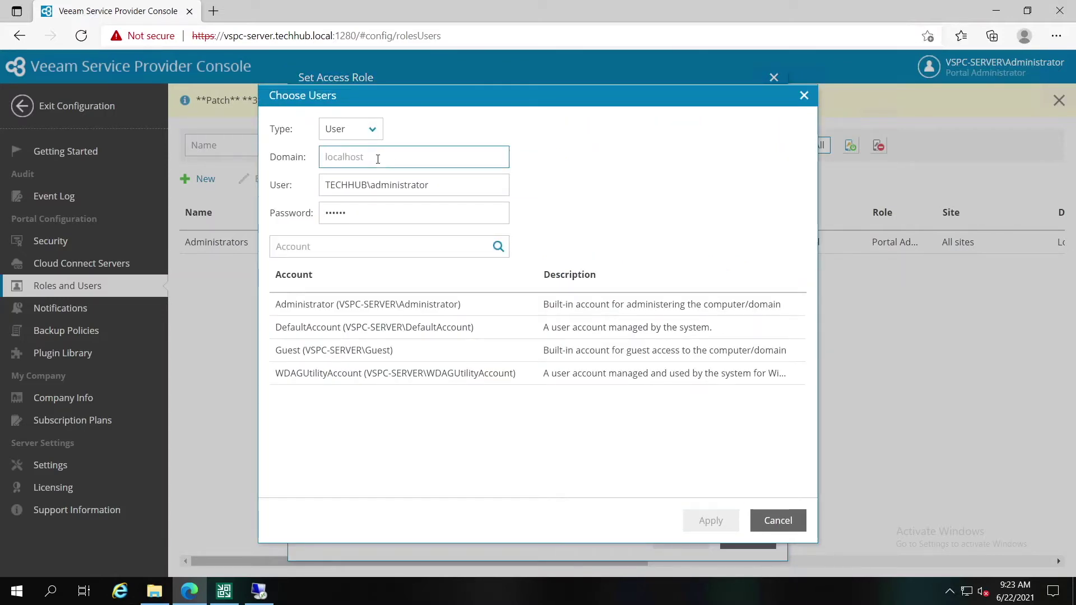
{"action": "type", "text": "techhub.loc"}
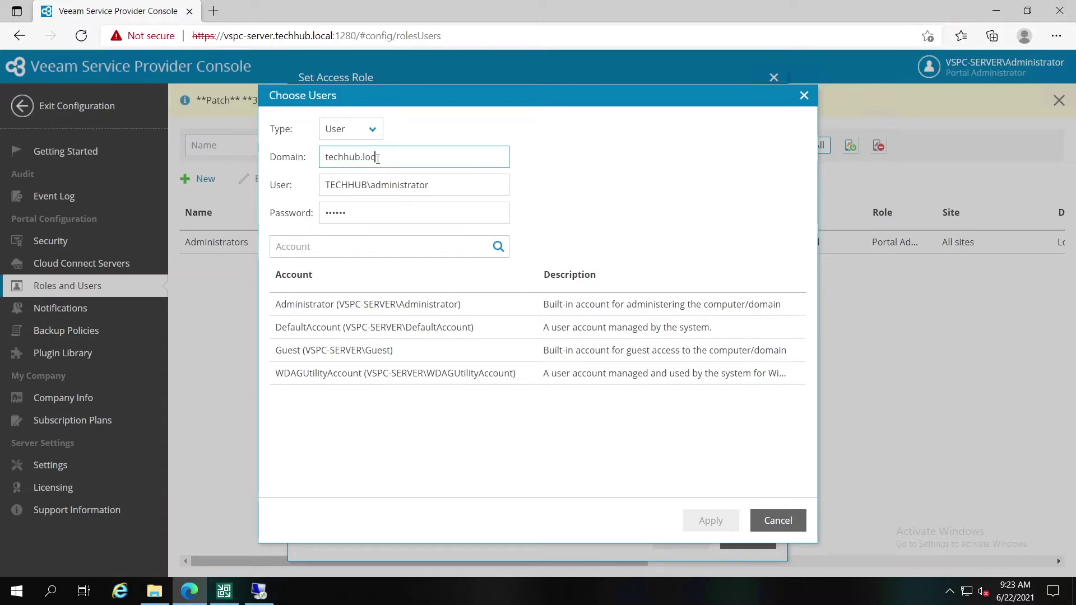
{"action": "type", "text": "al"}
{"action": "left_click", "coordinate": [498, 246]}
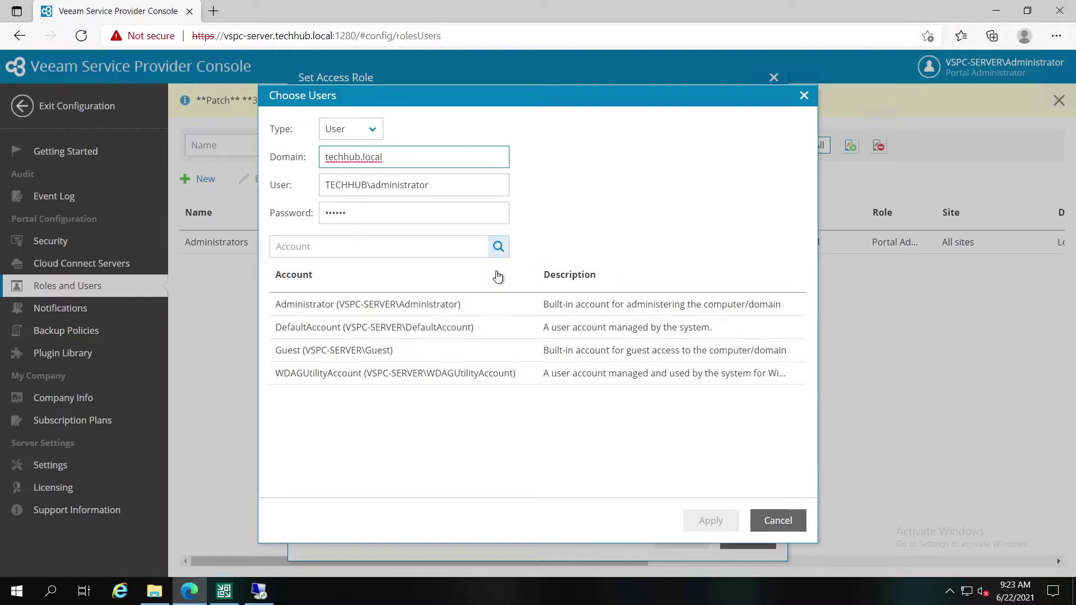
{"action": "scroll", "coordinate": [499, 358], "scroll_direction": "down", "scroll_amount": 1}
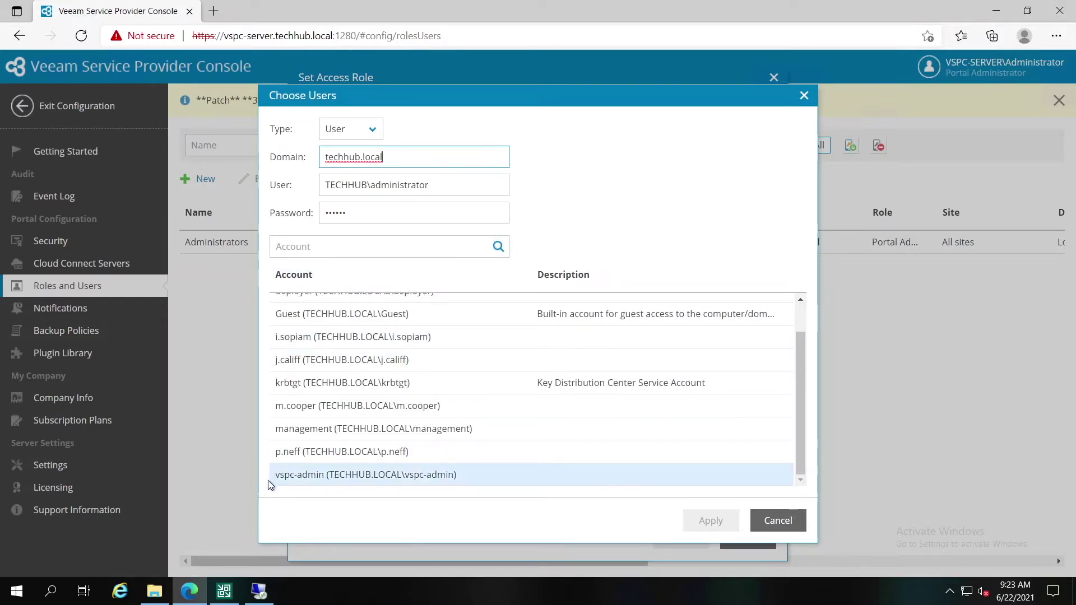
{"action": "left_click", "coordinate": [292, 476]}
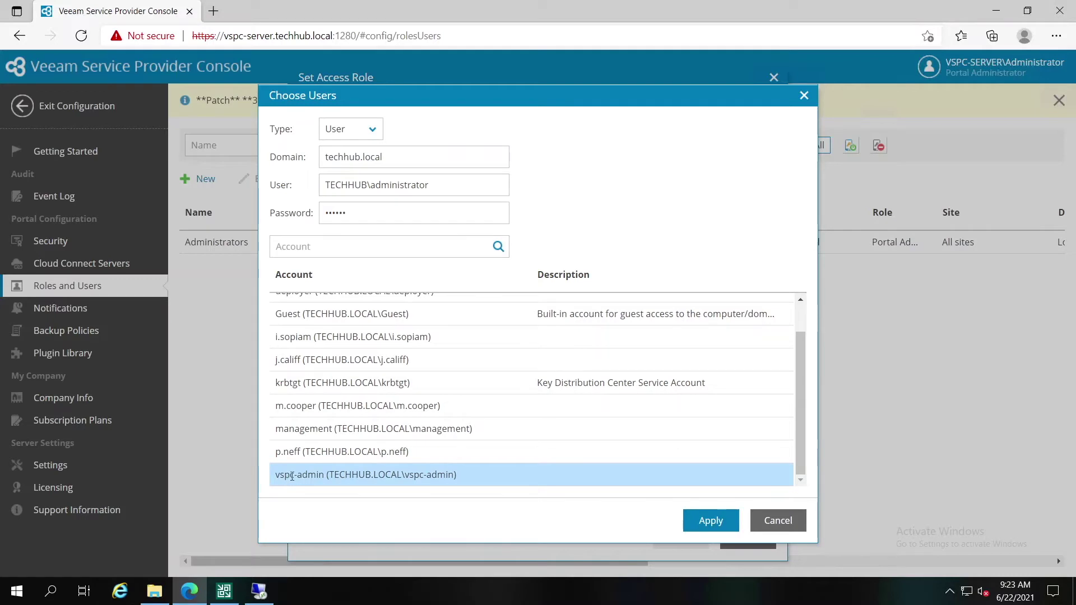
{"action": "left_click", "coordinate": [709, 521]}
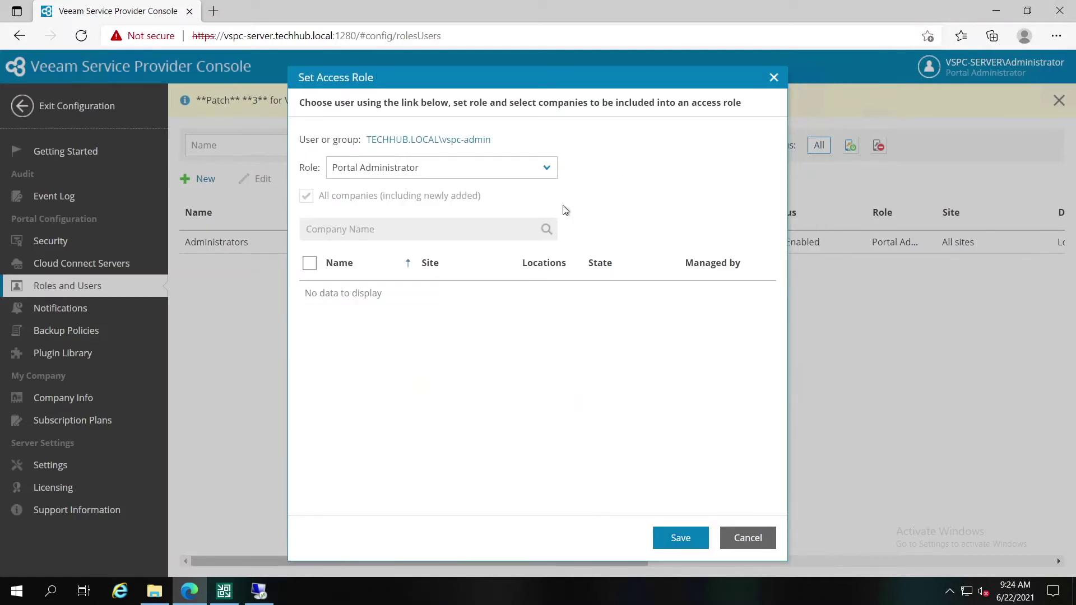
{"action": "left_click", "coordinate": [682, 539]}
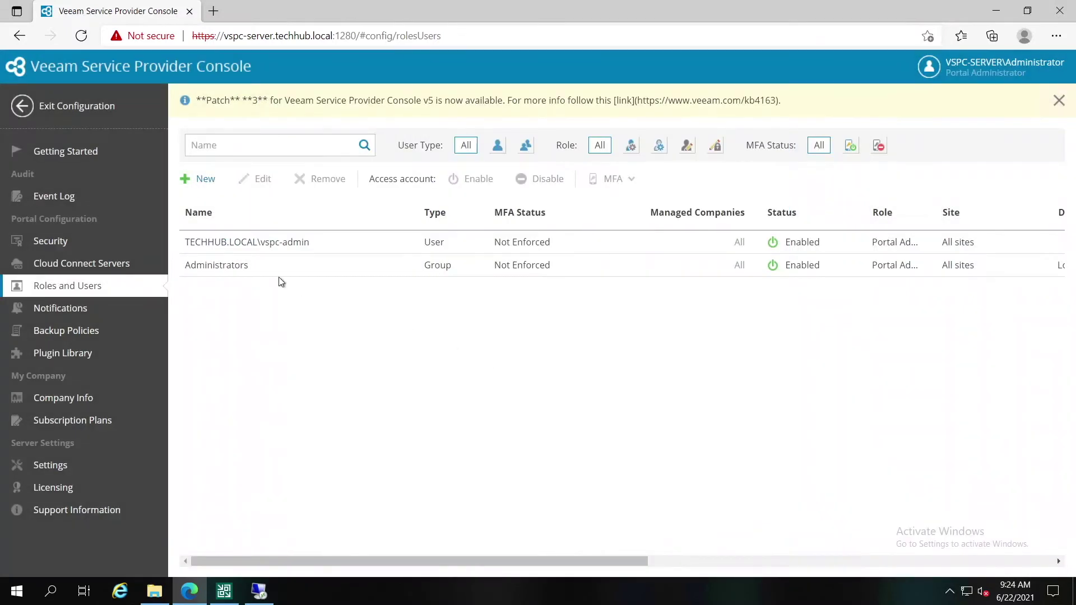
Step: Sign out, sign back in as techhub\vspc-admin, and open Security Certificates
{"action": "left_click", "coordinate": [978, 70]}
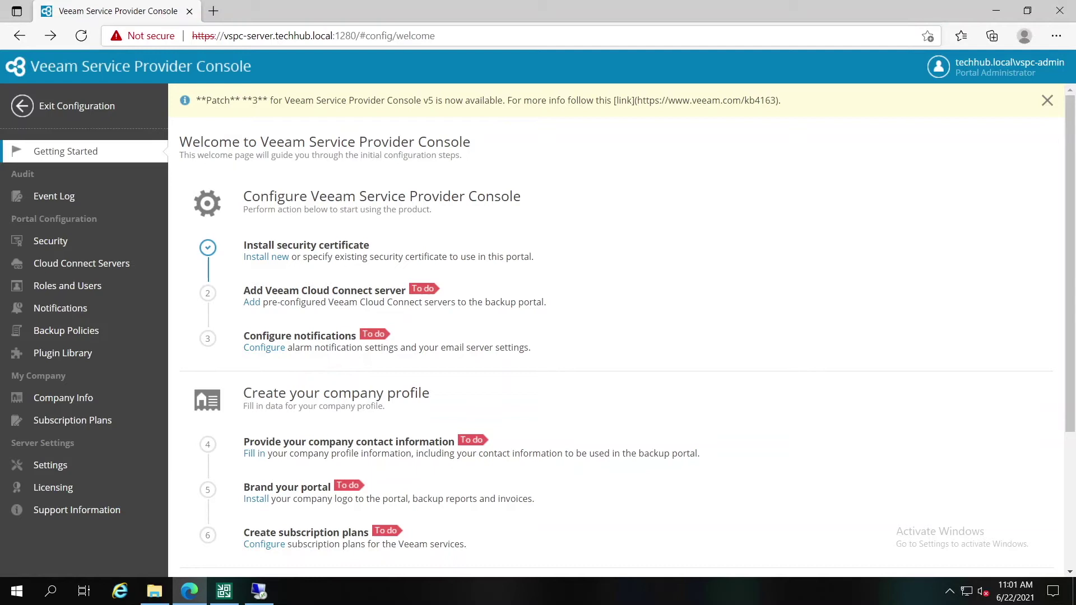
{"action": "left_click", "coordinate": [267, 256]}
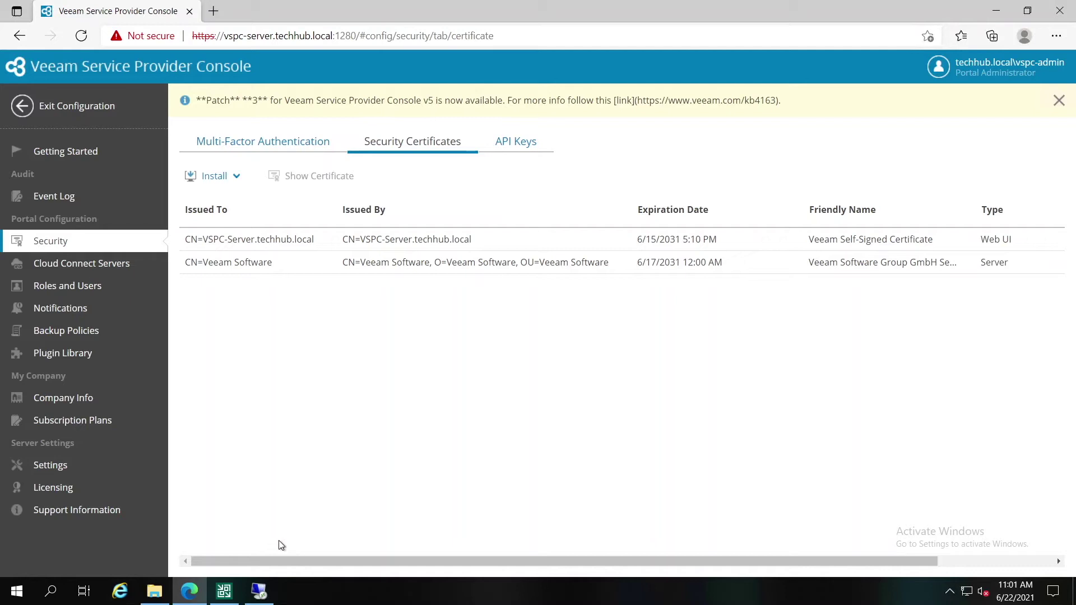
Step: Inspect the vspc-server.techhub.local certificate in the server's Personal certificate store
{"action": "left_click", "coordinate": [257, 593]}
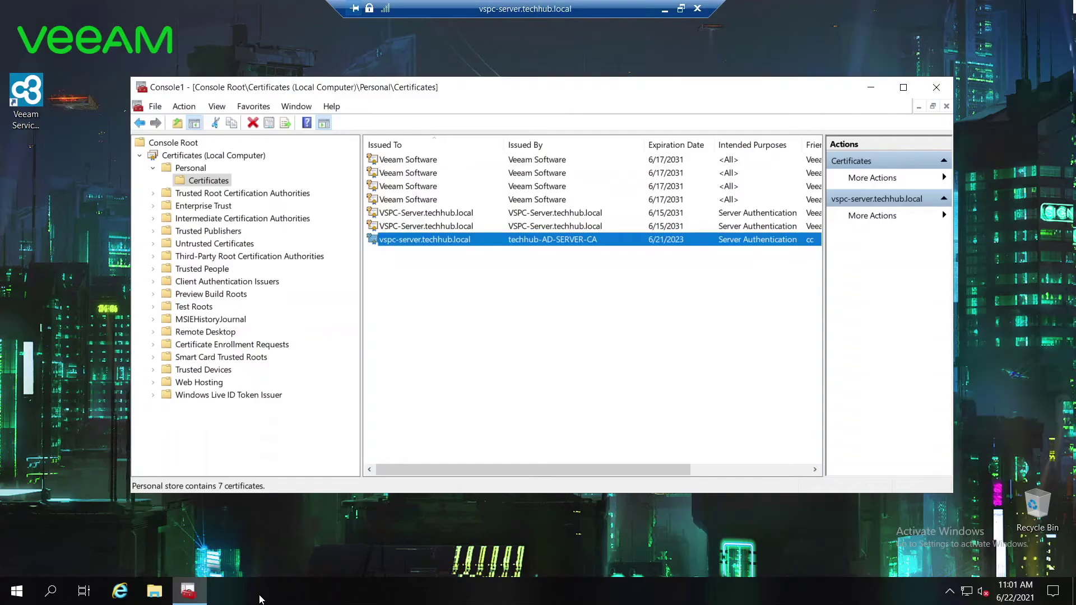
{"action": "left_click", "coordinate": [462, 303]}
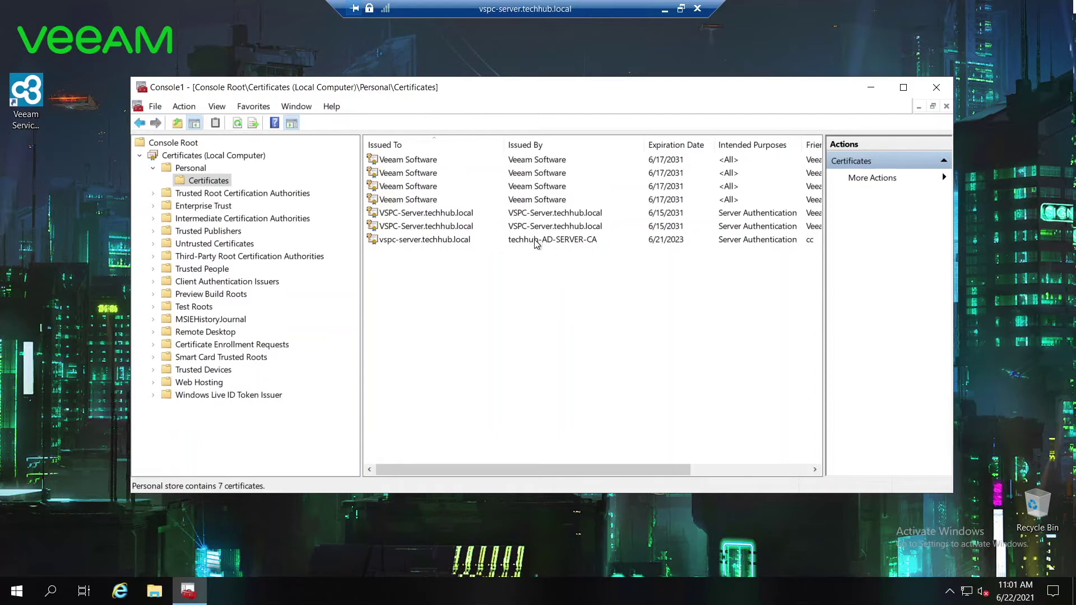
{"action": "left_click", "coordinate": [459, 241]}
{"action": "double_click", "coordinate": [458, 242]}
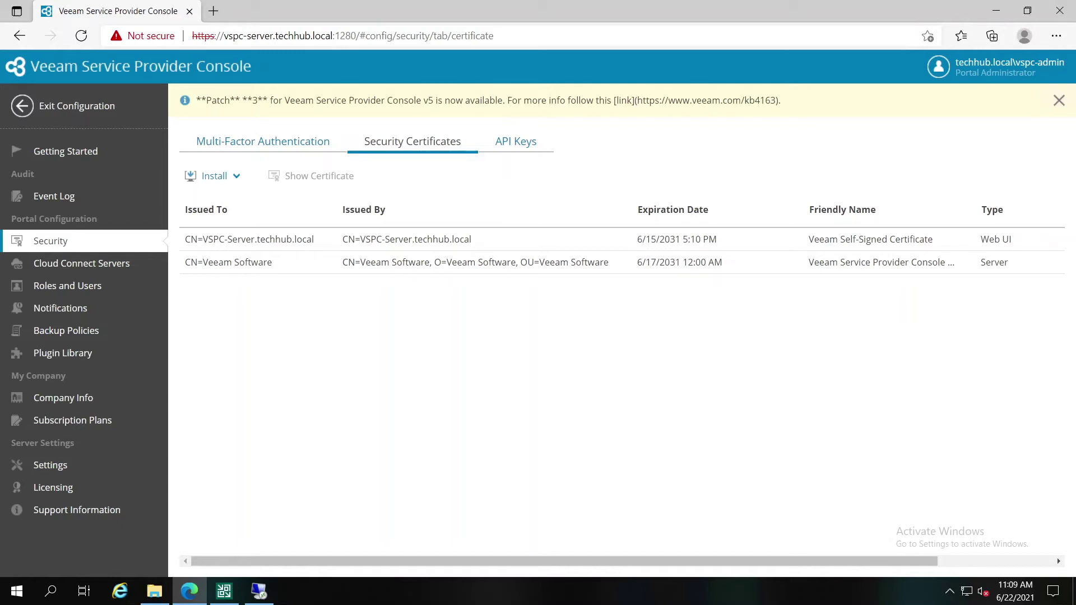
Step: Install the CA-issued vspc-server.techhub.local certificate from the store as the Server certificate
{"action": "left_click", "coordinate": [231, 176]}
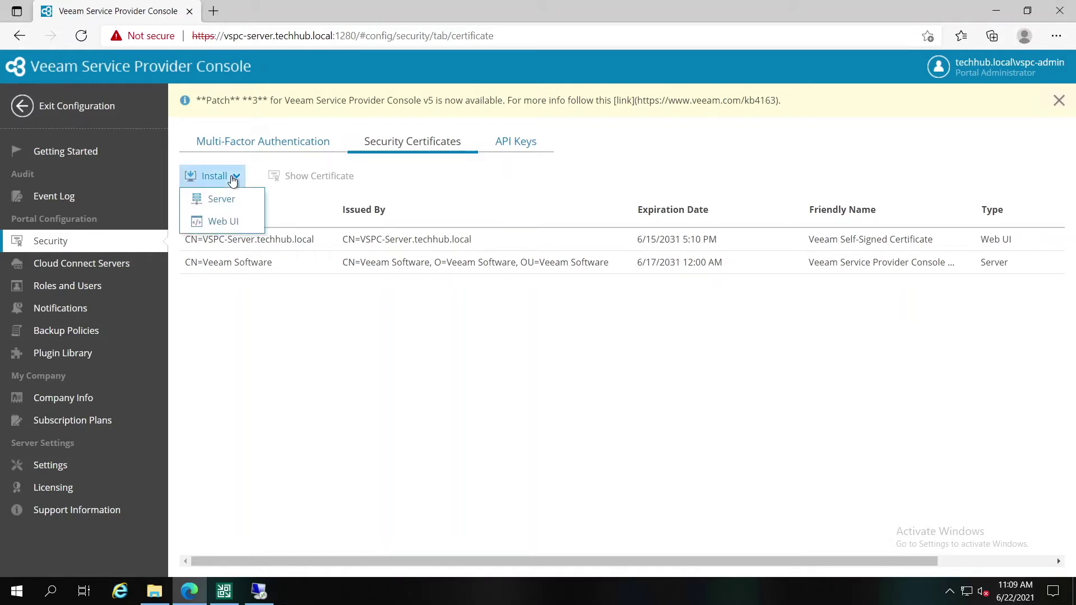
{"action": "left_click", "coordinate": [228, 204]}
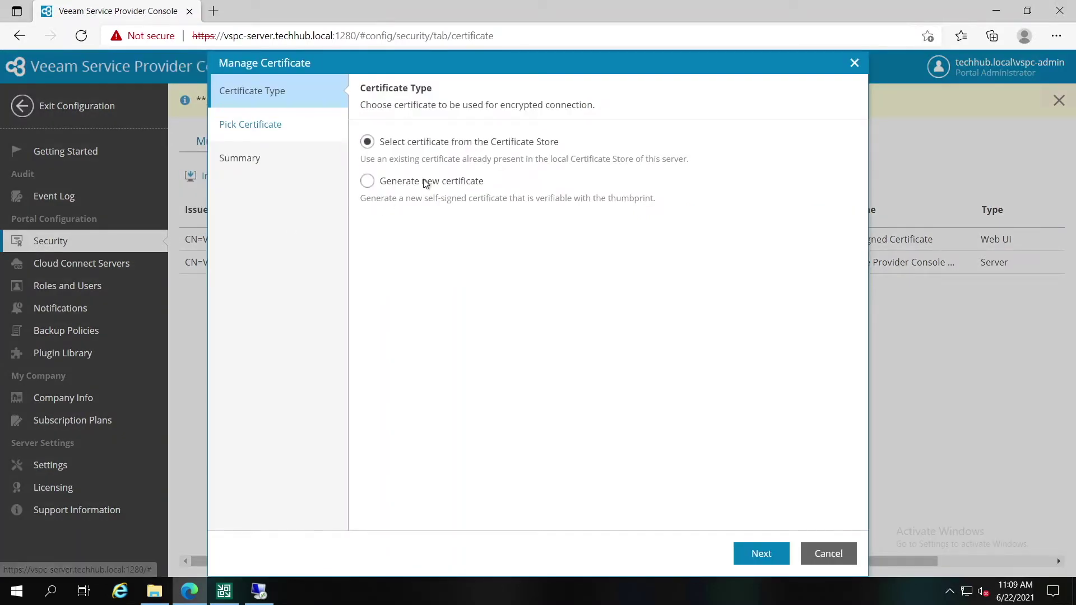
{"action": "left_click", "coordinate": [773, 566]}
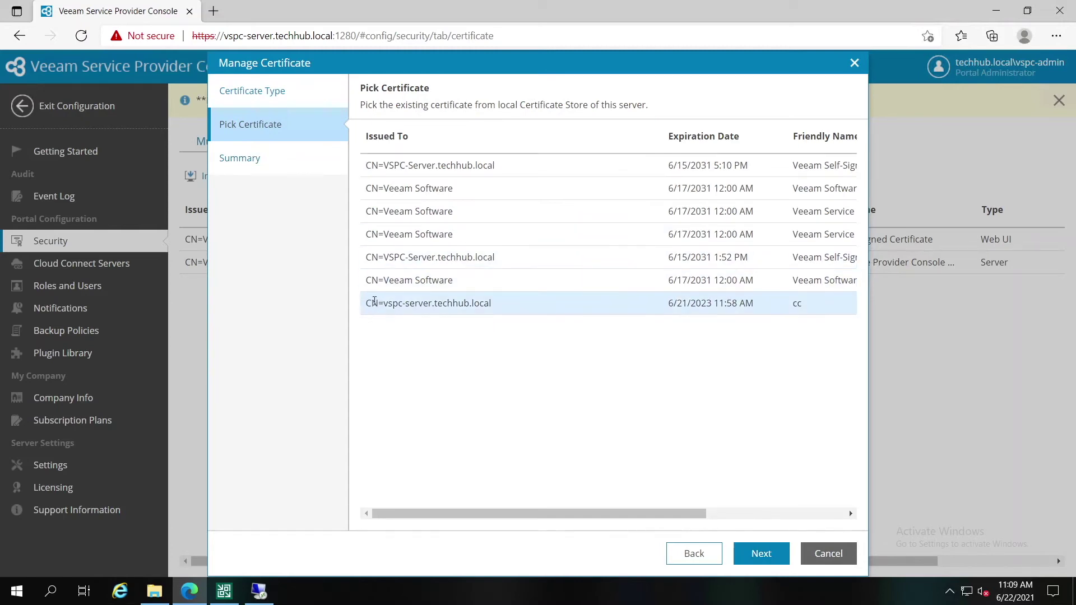
{"action": "left_click", "coordinate": [374, 303]}
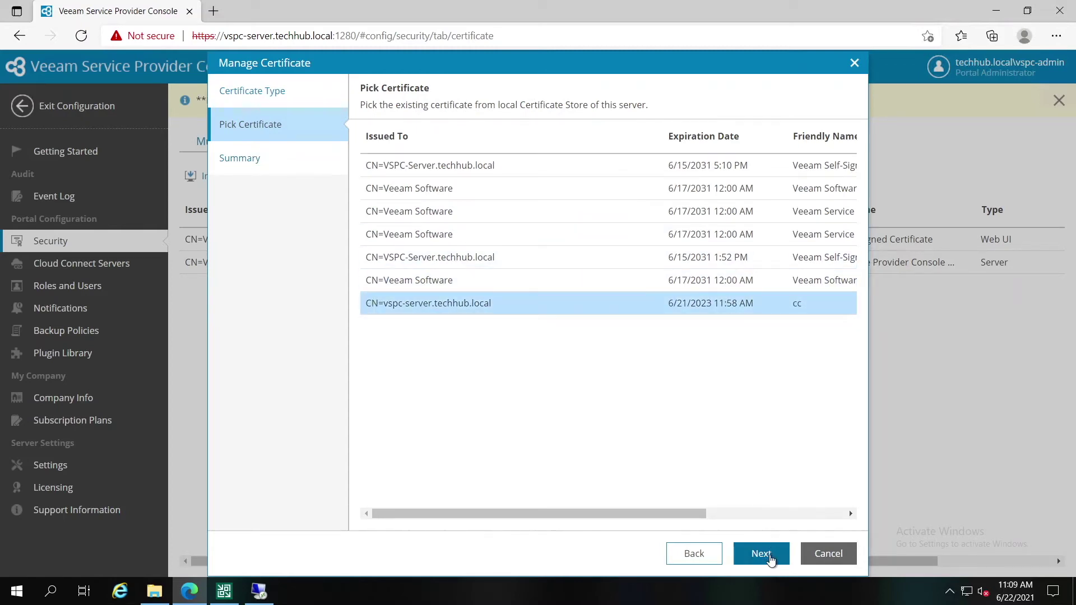
{"action": "left_click", "coordinate": [770, 556]}
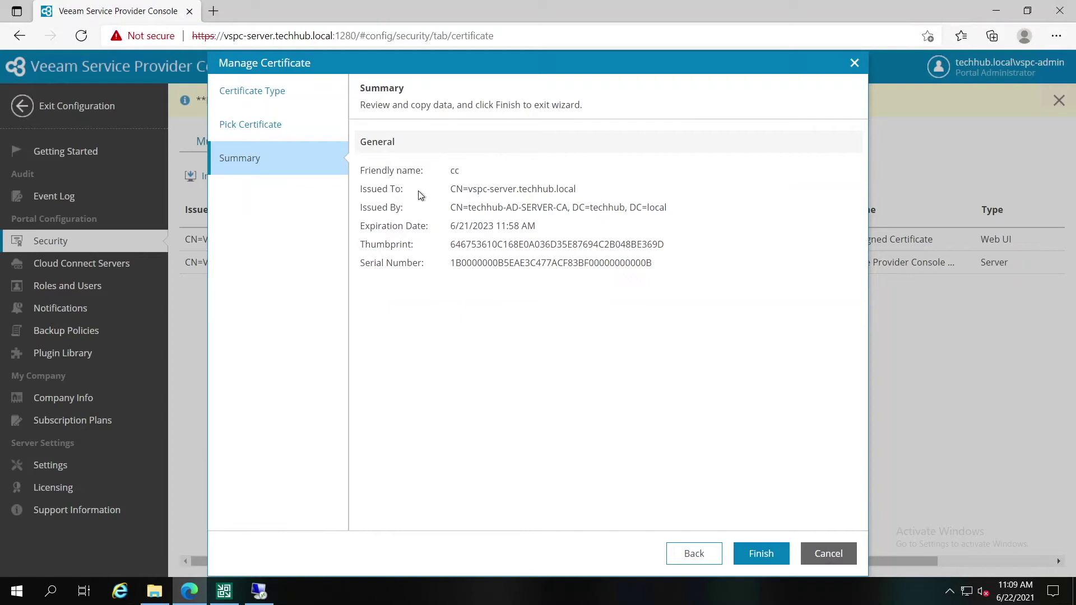
{"action": "left_click", "coordinate": [775, 554]}
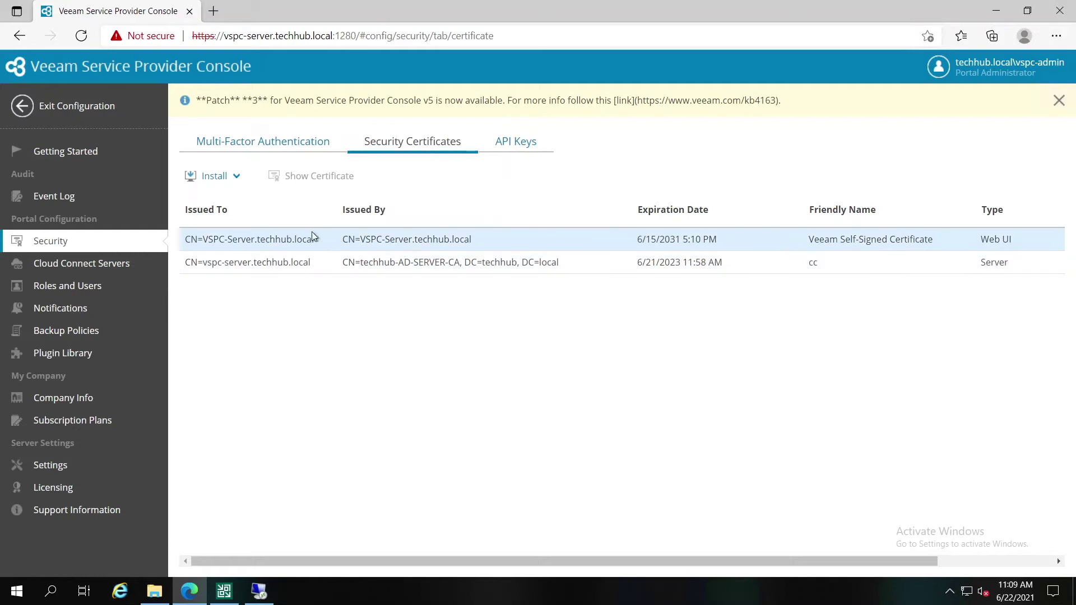
Step: Sign back in after the session expired and return to Security Certificates
{"action": "left_click", "coordinate": [95, 259]}
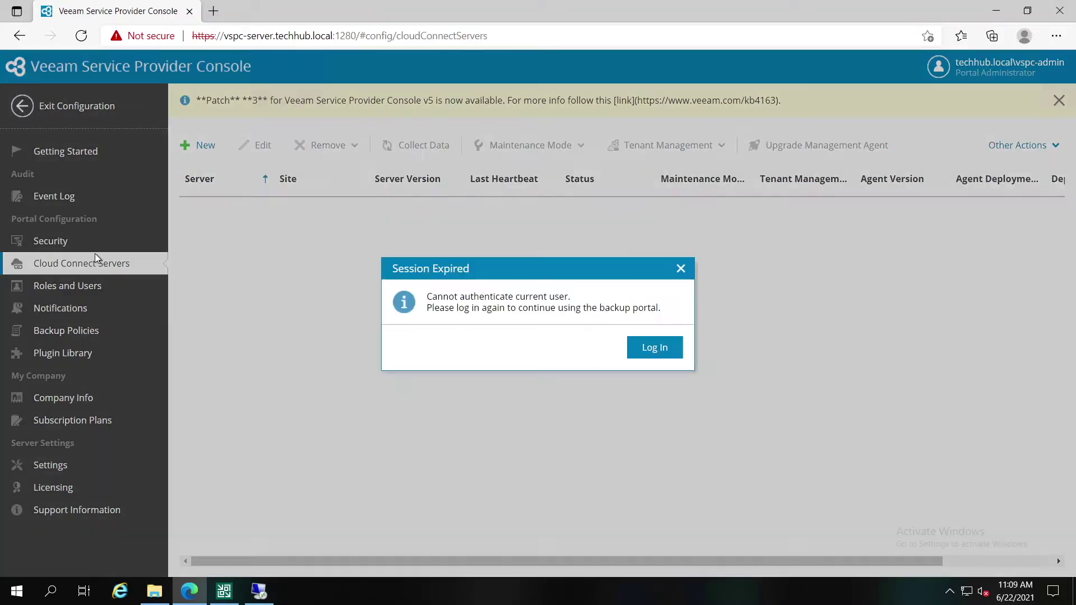
{"action": "left_click", "coordinate": [654, 350]}
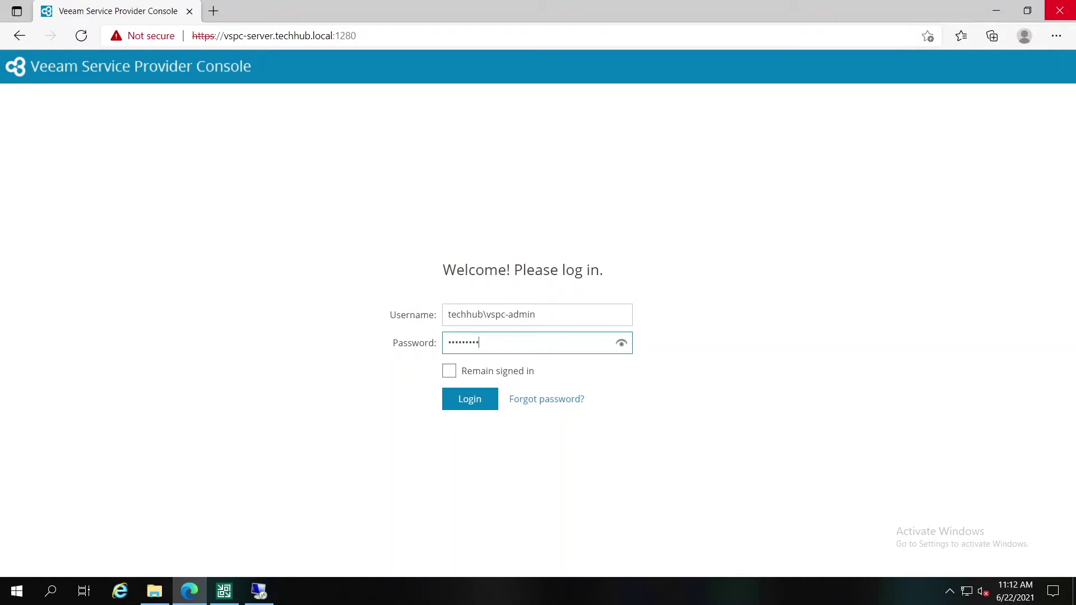
{"action": "left_click", "coordinate": [452, 399]}
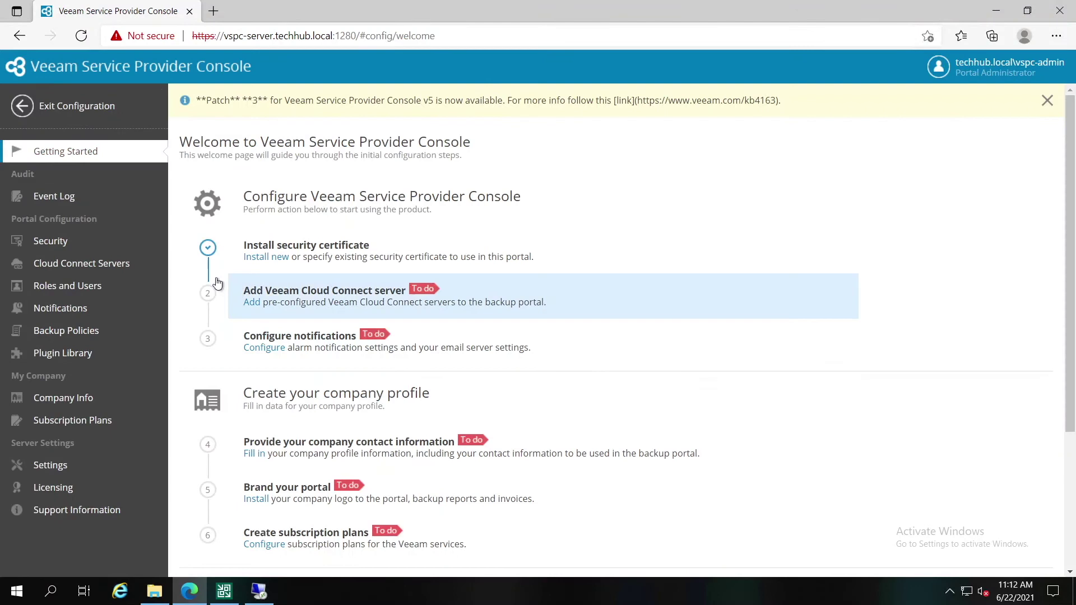
{"action": "left_click", "coordinate": [283, 254]}
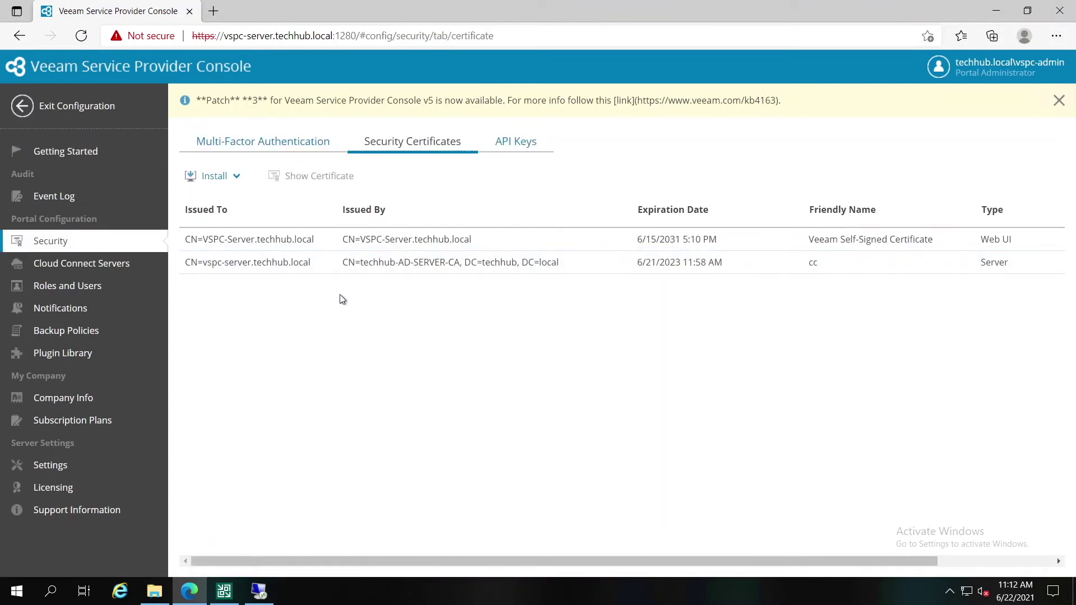
Step: Install the cc certificate for the Web UI using techhub\administrator IIS credentials
{"action": "left_click", "coordinate": [240, 178]}
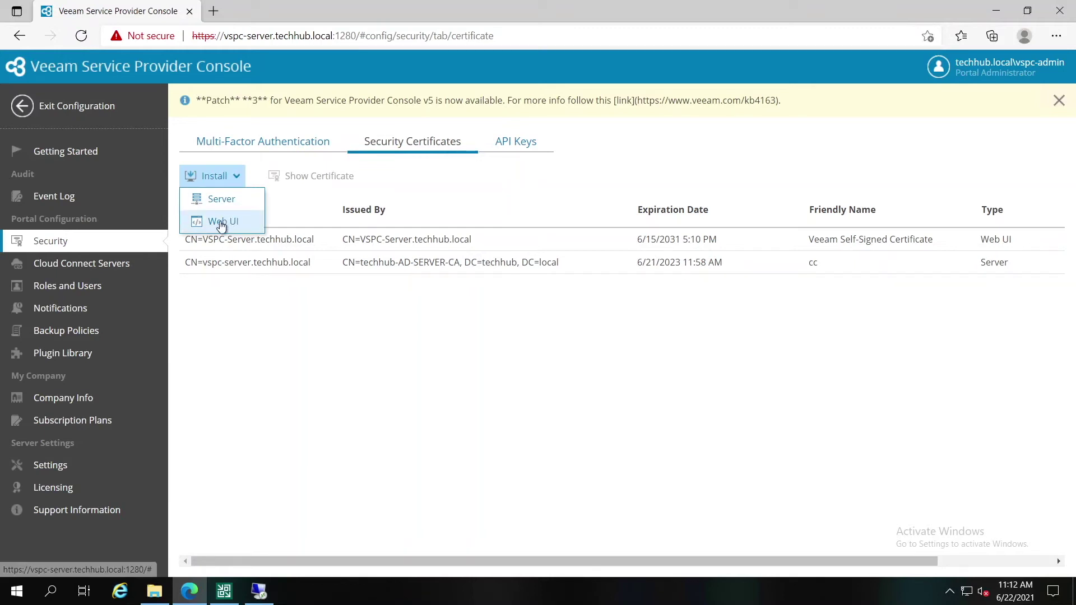
{"action": "left_click", "coordinate": [247, 227]}
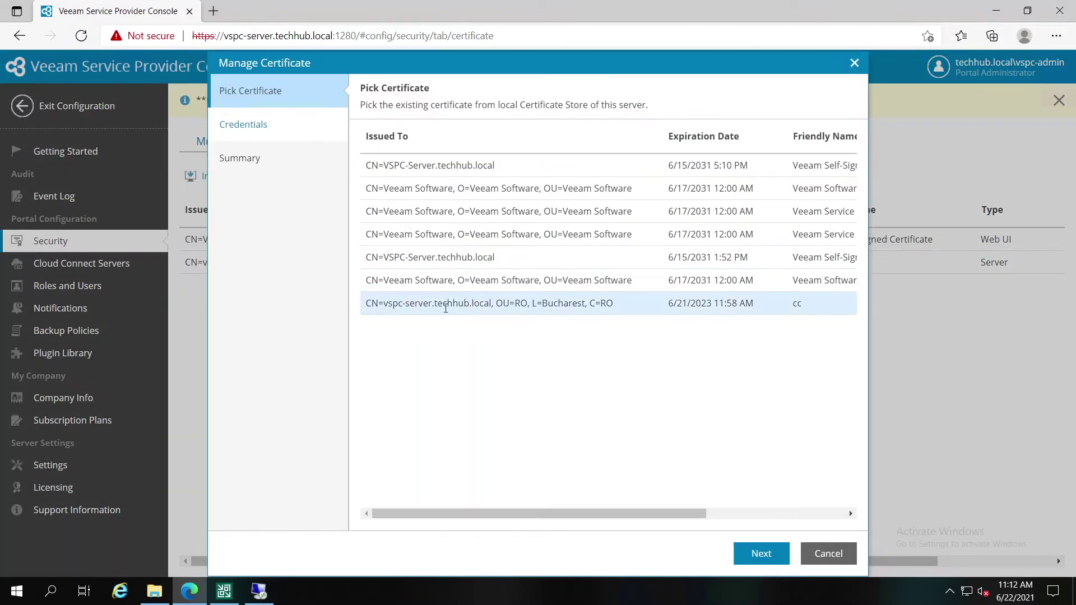
{"action": "left_click", "coordinate": [445, 308]}
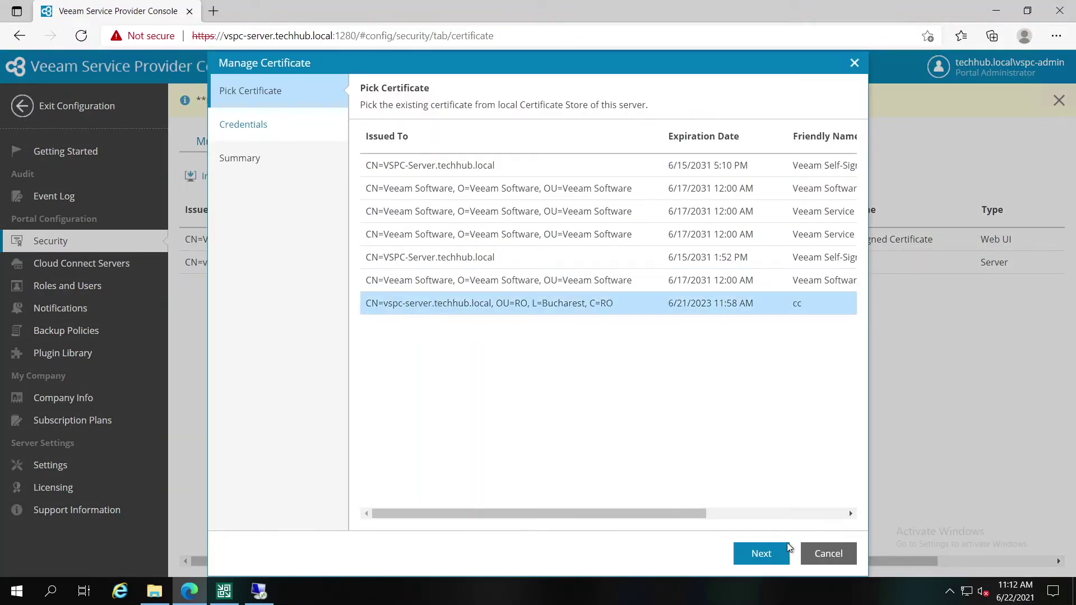
{"action": "left_click", "coordinate": [762, 555]}
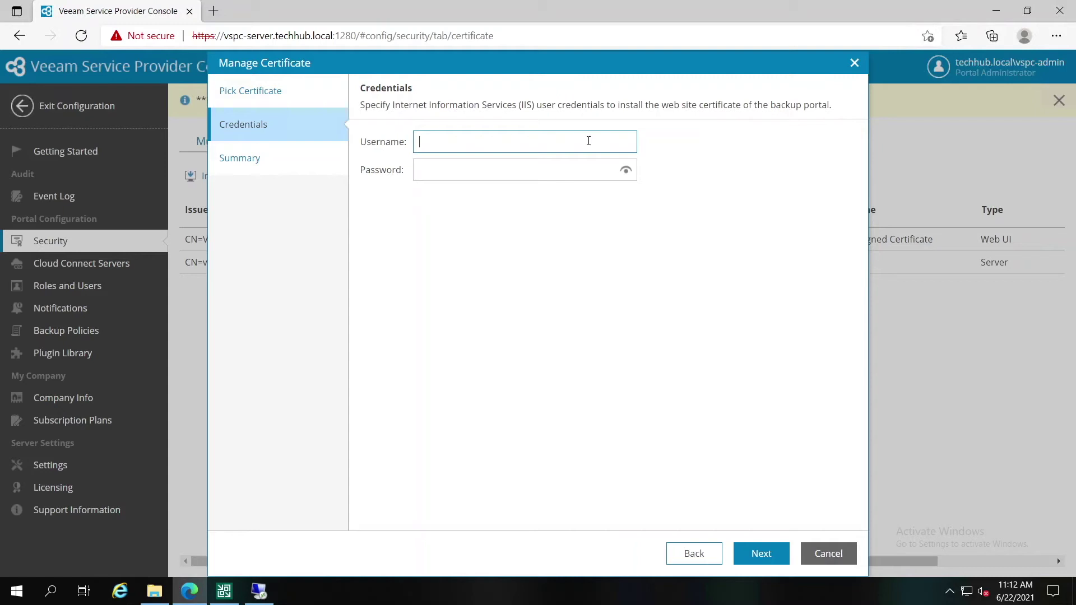
{"action": "type", "text": "techhub\\administrator"}
{"action": "key", "text": "Tab"}
{"action": "type", "text": "********"}
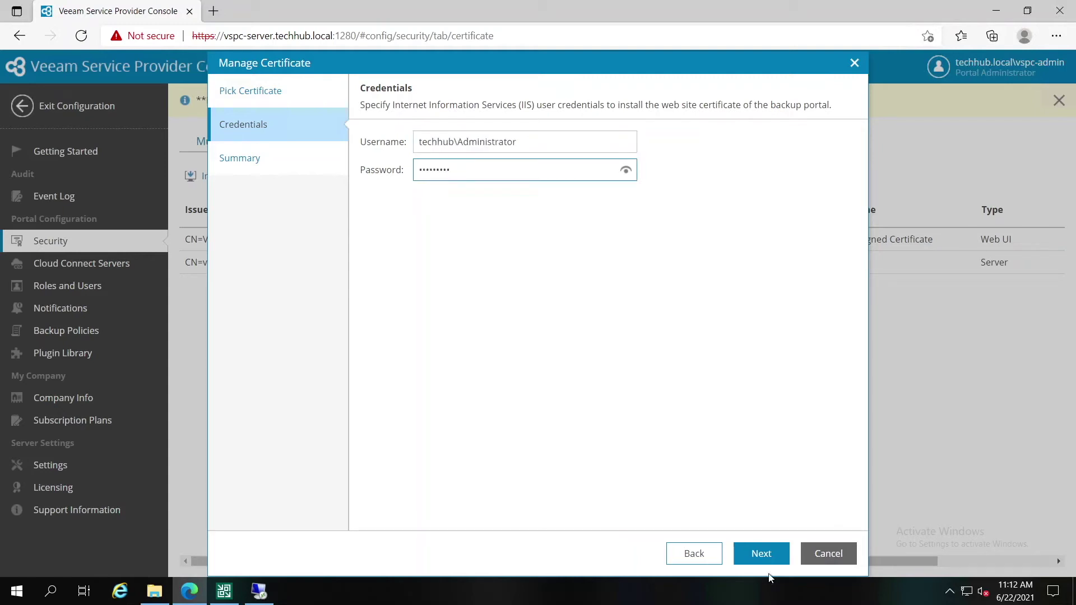
{"action": "key", "text": "Return"}
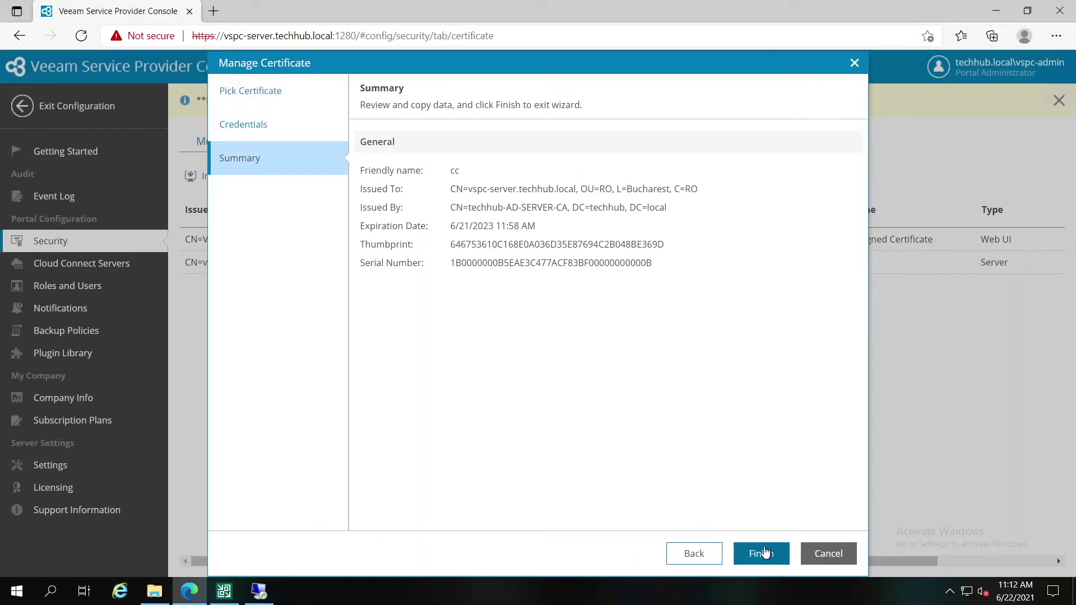
{"action": "left_click", "coordinate": [765, 553]}
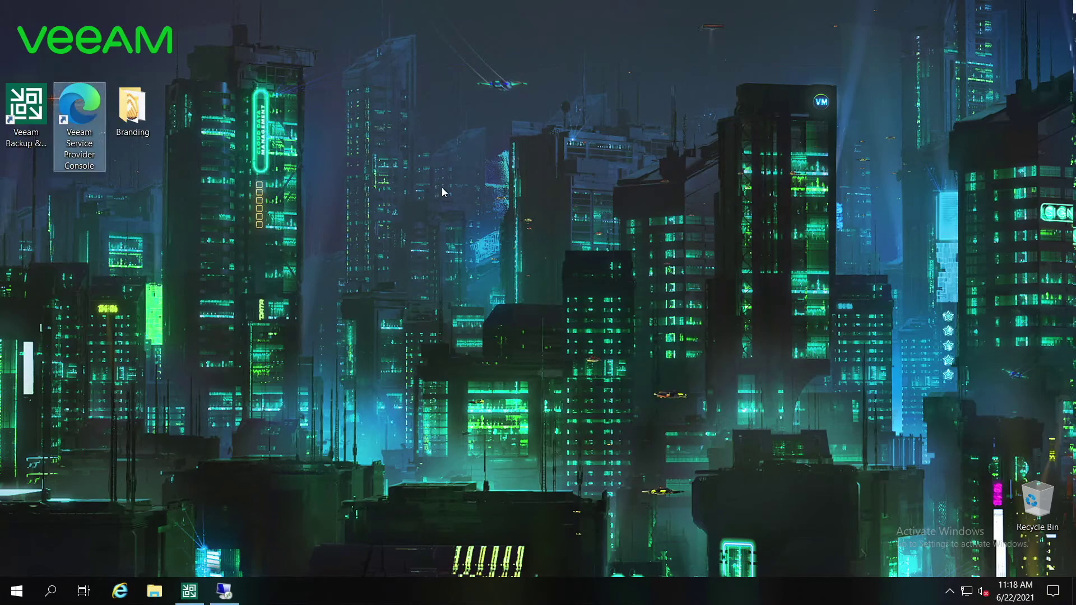
Step: Relaunch the portal, confirm its certificate comes from techhub-AD-SERVER-CA, and sign in
{"action": "double_click", "coordinate": [79, 126]}
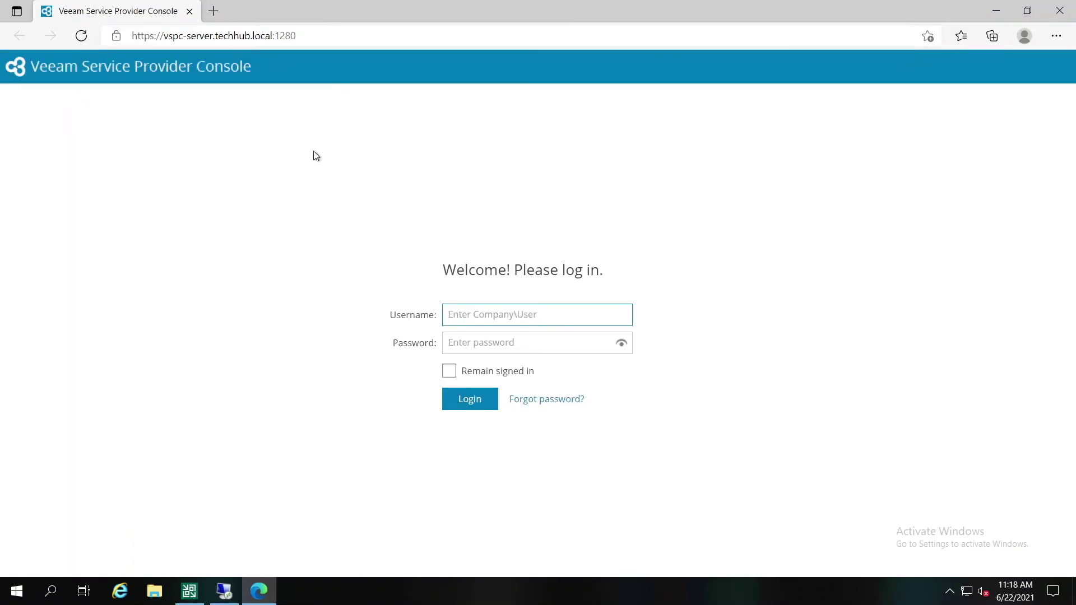
{"action": "left_click", "coordinate": [117, 40]}
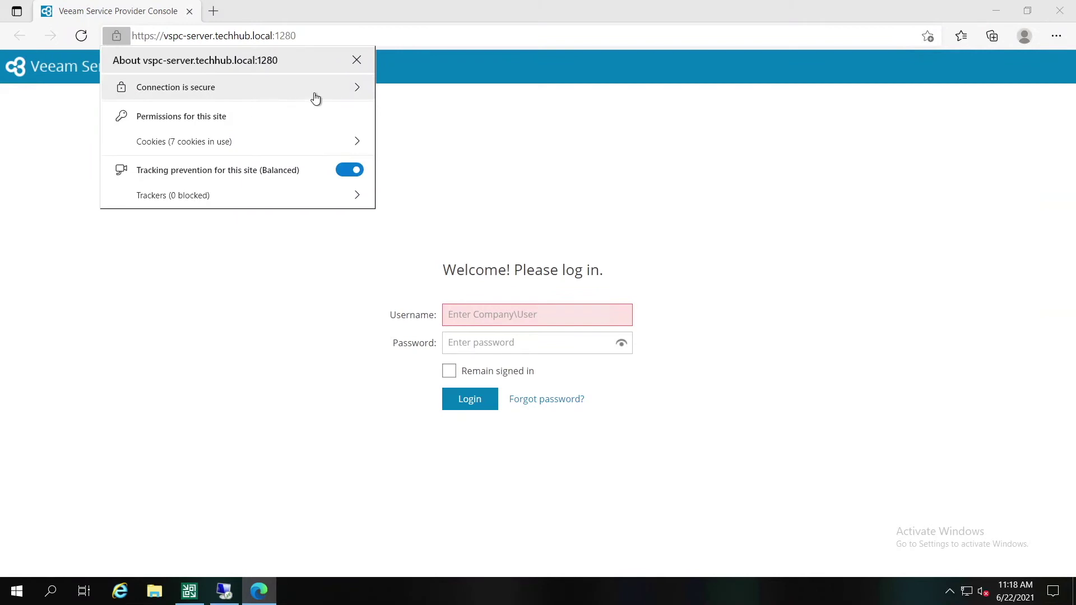
{"action": "left_click", "coordinate": [315, 99]}
{"action": "left_click", "coordinate": [334, 62]}
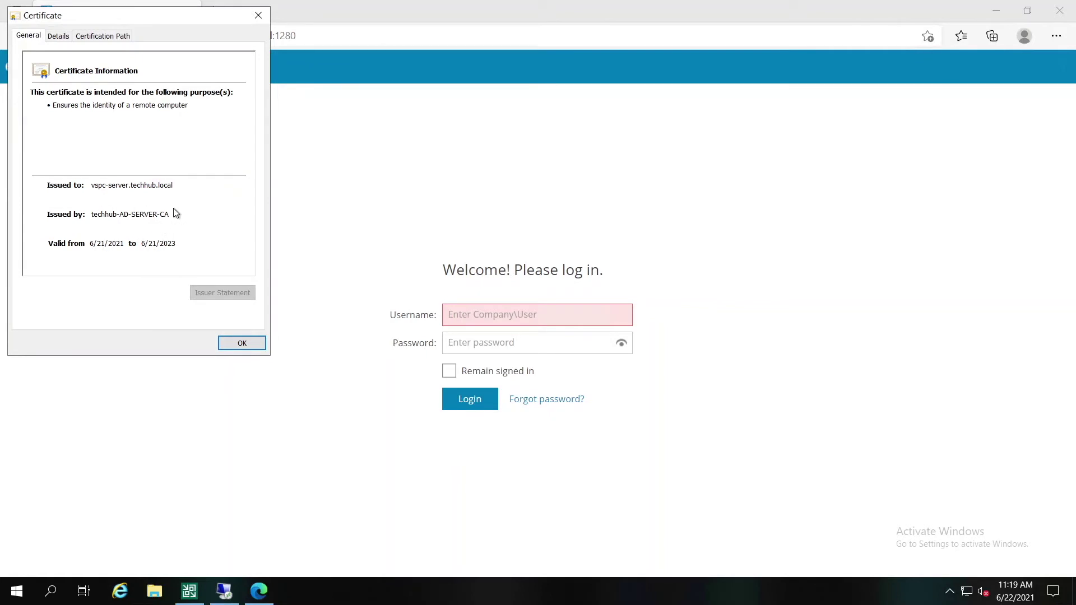
{"action": "left_click", "coordinate": [258, 16]}
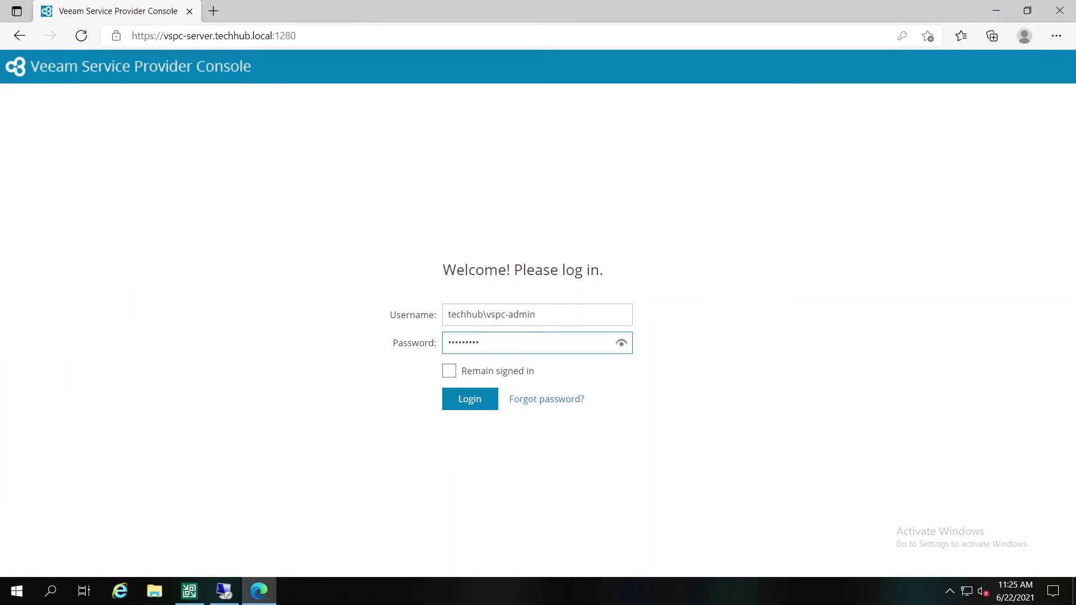
{"action": "left_click", "coordinate": [474, 398]}
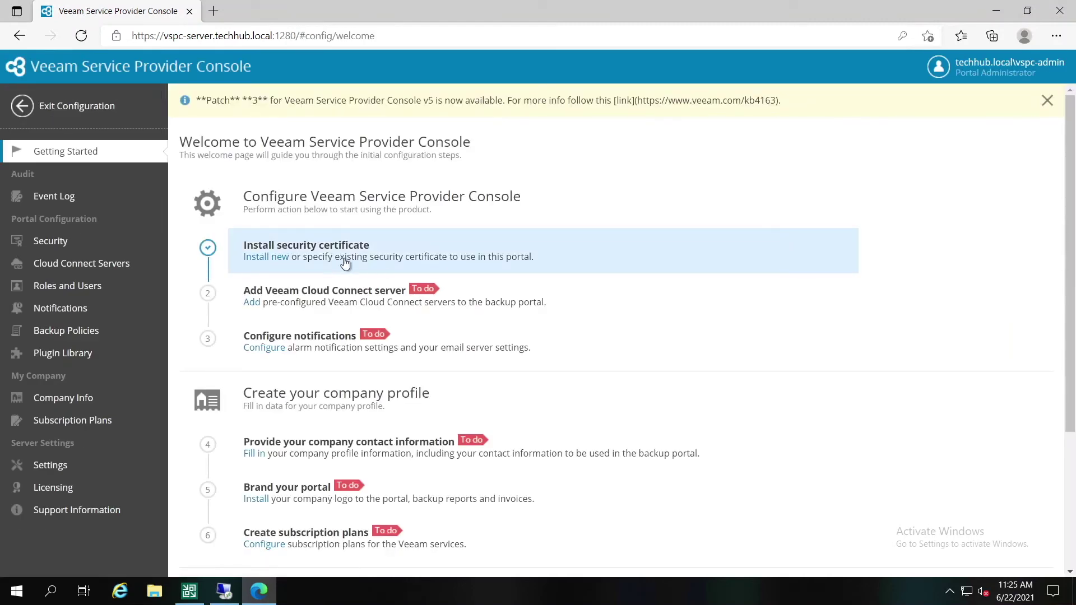
Step: Choose Add Veeam Cloud Connect server on the Getting Started page
{"action": "left_click", "coordinate": [285, 294]}
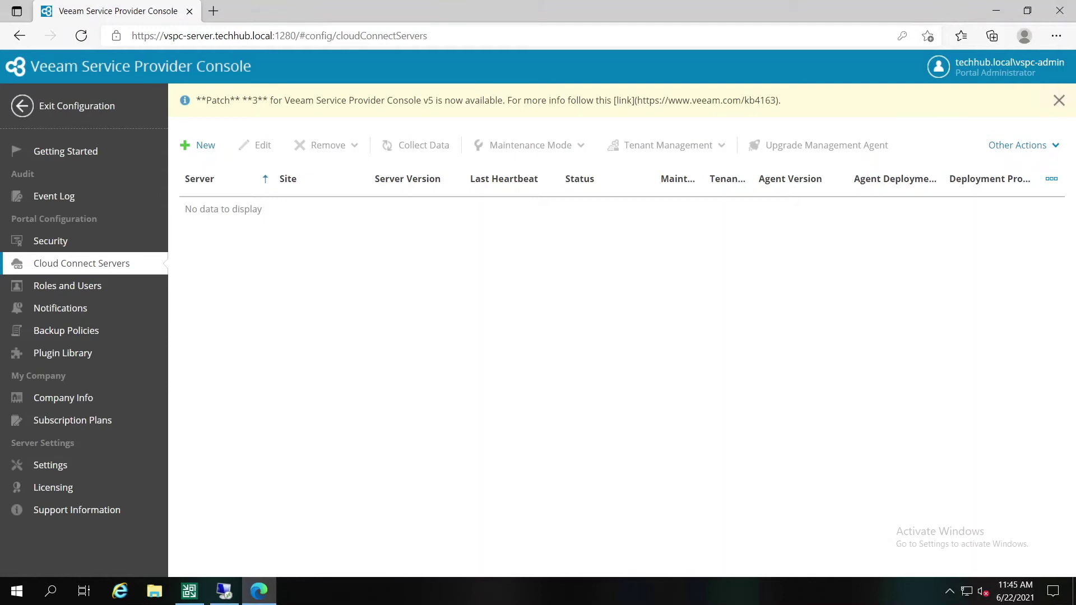
Step: Start a new Cloud Connect server vcc-server.techhub.local in site Main
{"action": "left_click", "coordinate": [206, 146]}
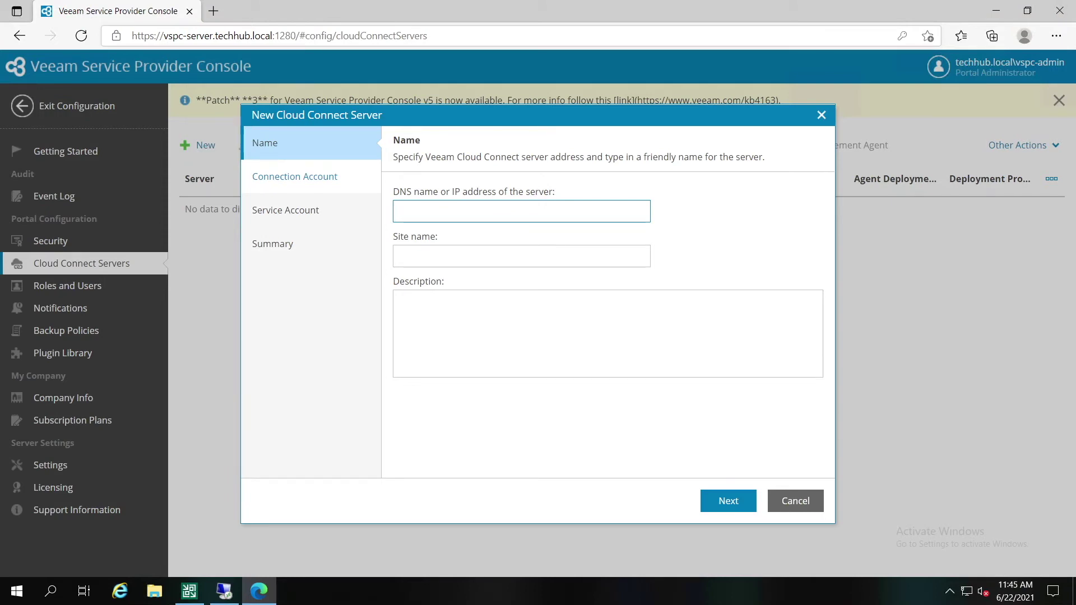
{"action": "type", "text": "vcc-server.techhub.local"}
{"action": "left_click", "coordinate": [486, 260]}
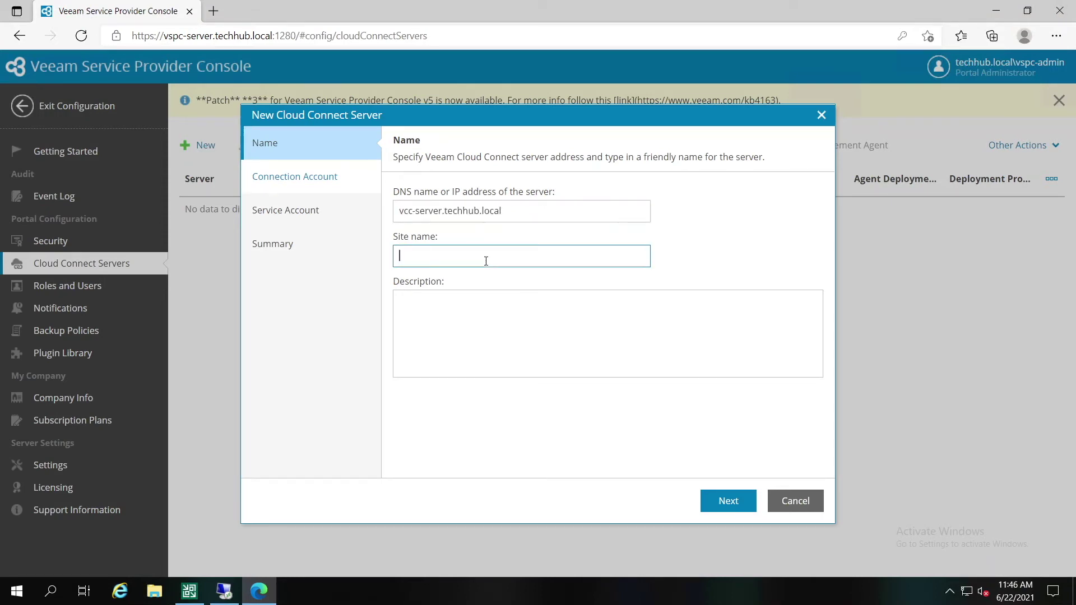
{"action": "type", "text": "Main"}
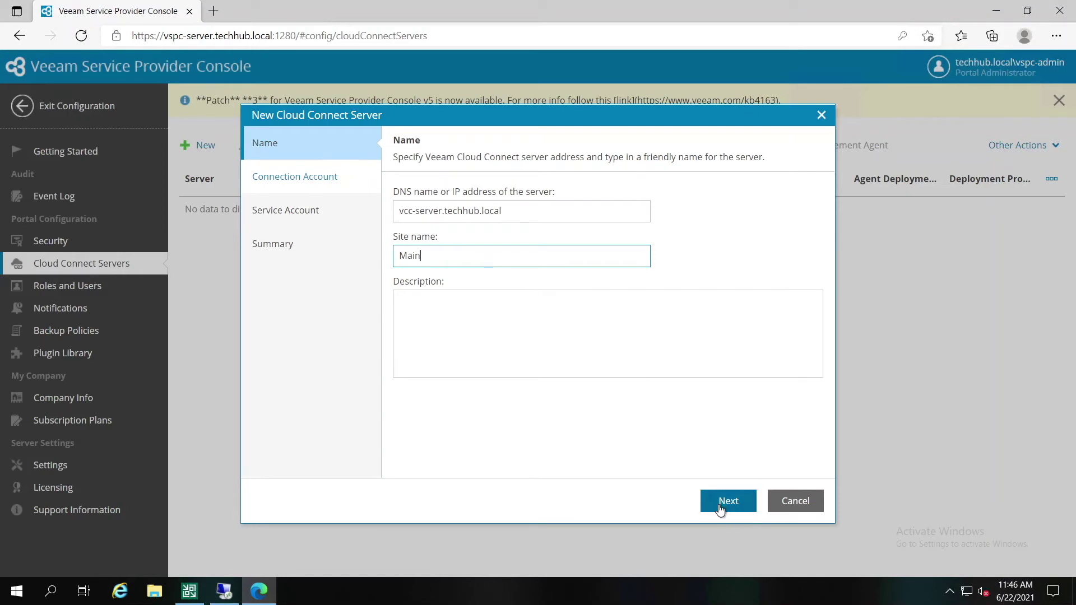
{"action": "left_click", "coordinate": [725, 509]}
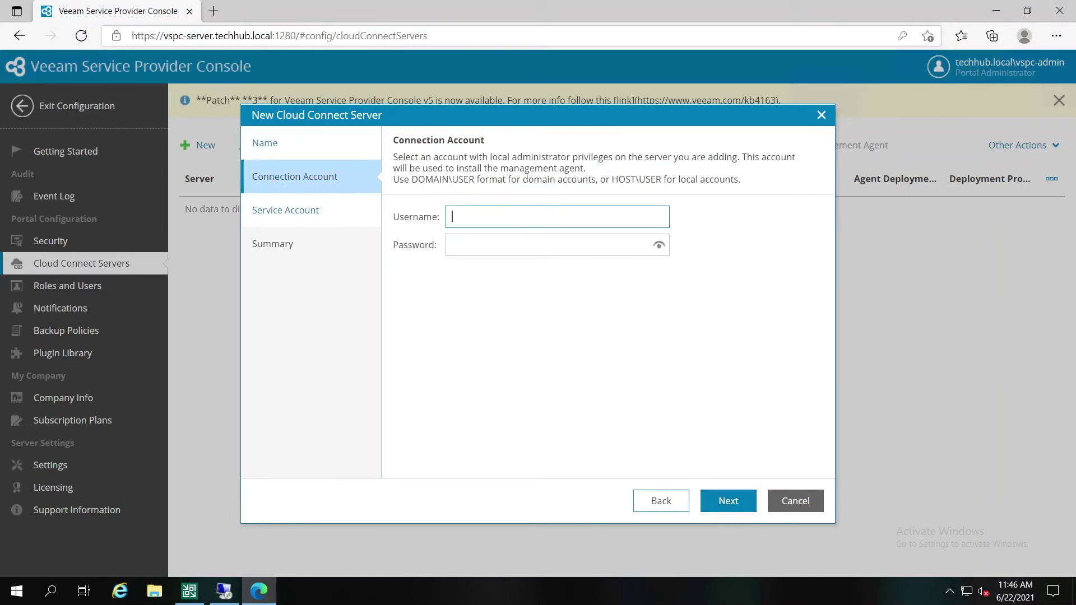
Step: Enter the techhub\deployer connection account and its password
{"action": "type", "text": "techhub\\deployer"}
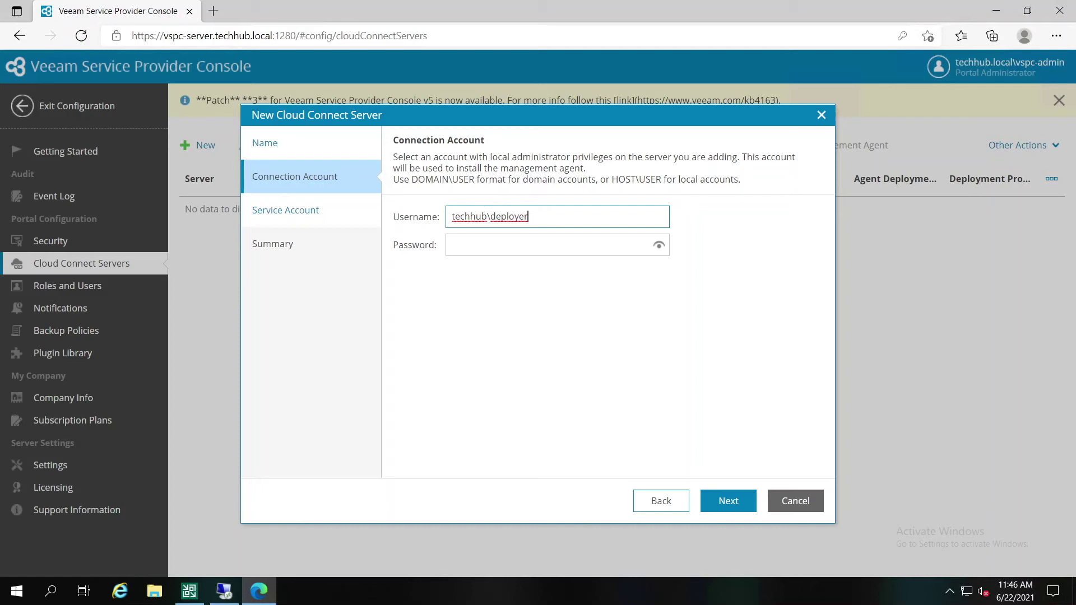
{"action": "left_click", "coordinate": [537, 245]}
{"action": "key", "text": "ctrl+v"}
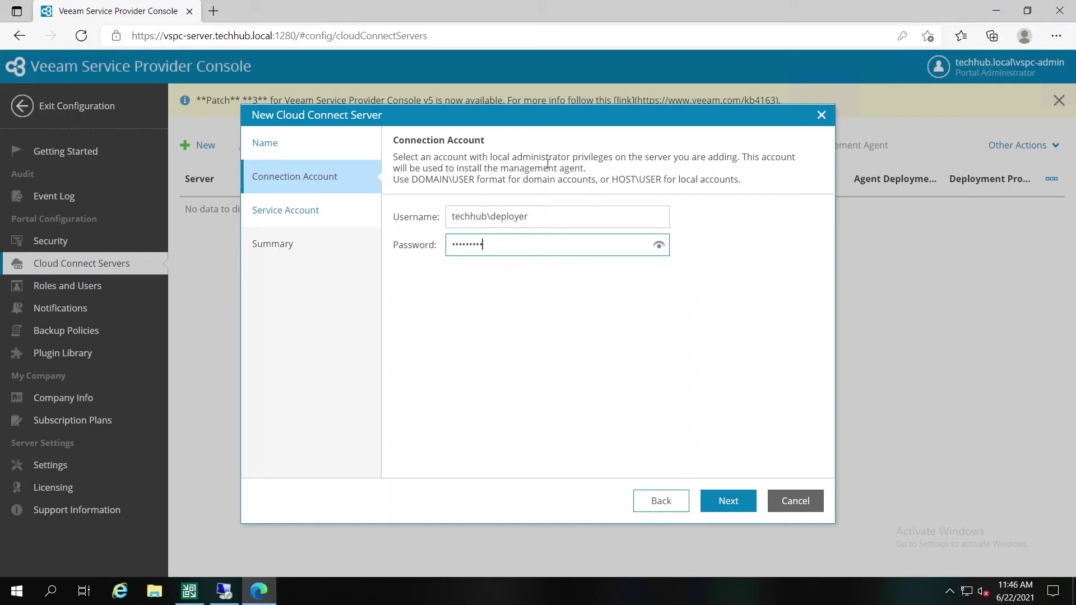
{"action": "left_click", "coordinate": [740, 500]}
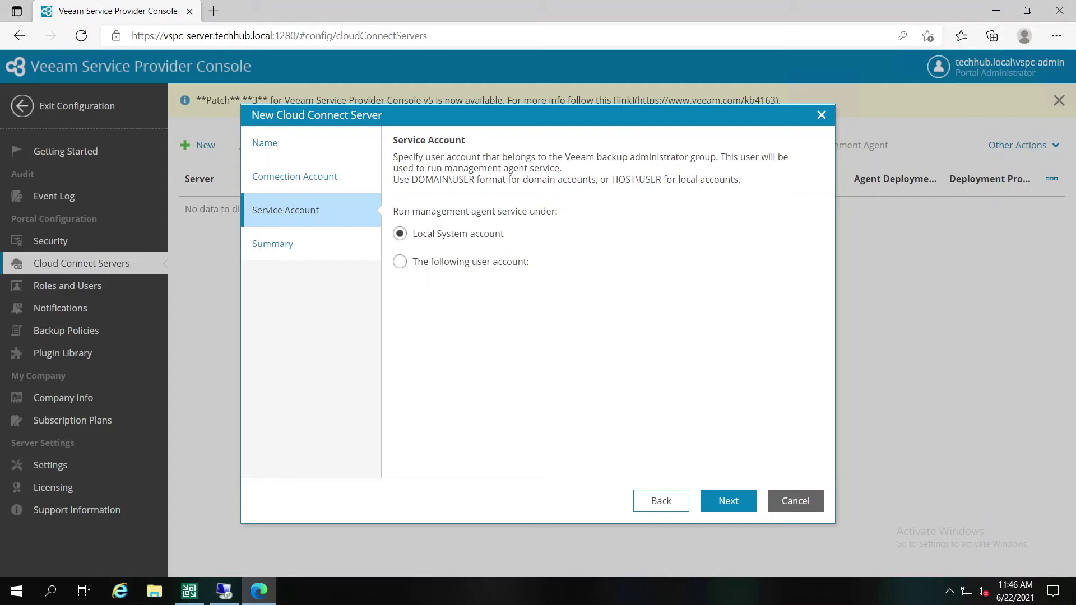
Step: Run the agent service under a specified user account with its password
{"action": "left_click", "coordinate": [442, 262]}
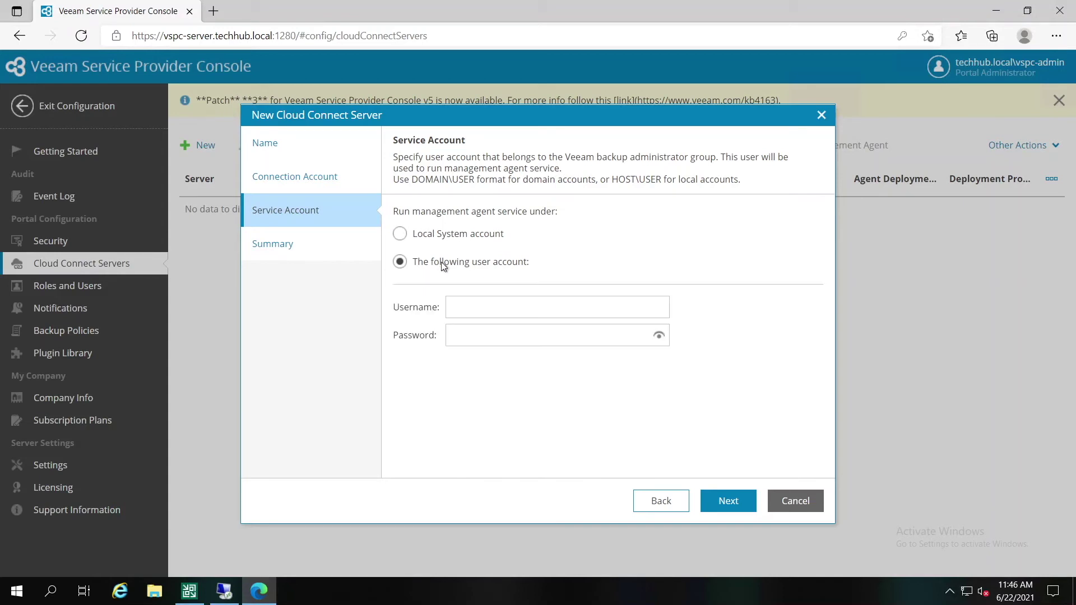
{"action": "left_click", "coordinate": [490, 308]}
{"action": "key", "text": "ctrl+v"}
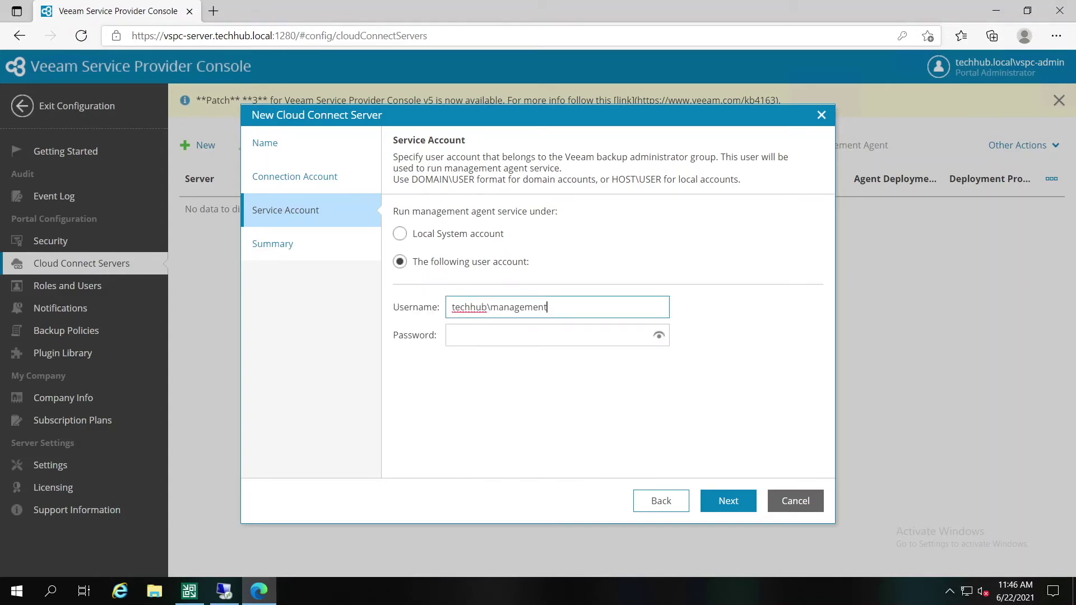
{"action": "left_click", "coordinate": [474, 330]}
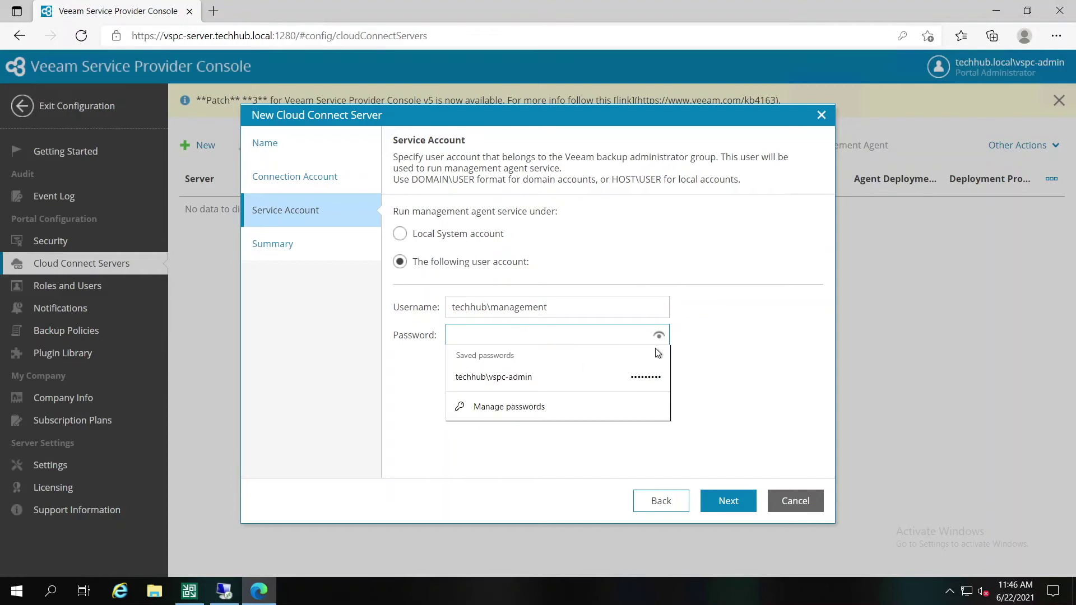
{"action": "type", "text": "*********"}
{"action": "left_click", "coordinate": [731, 500]}
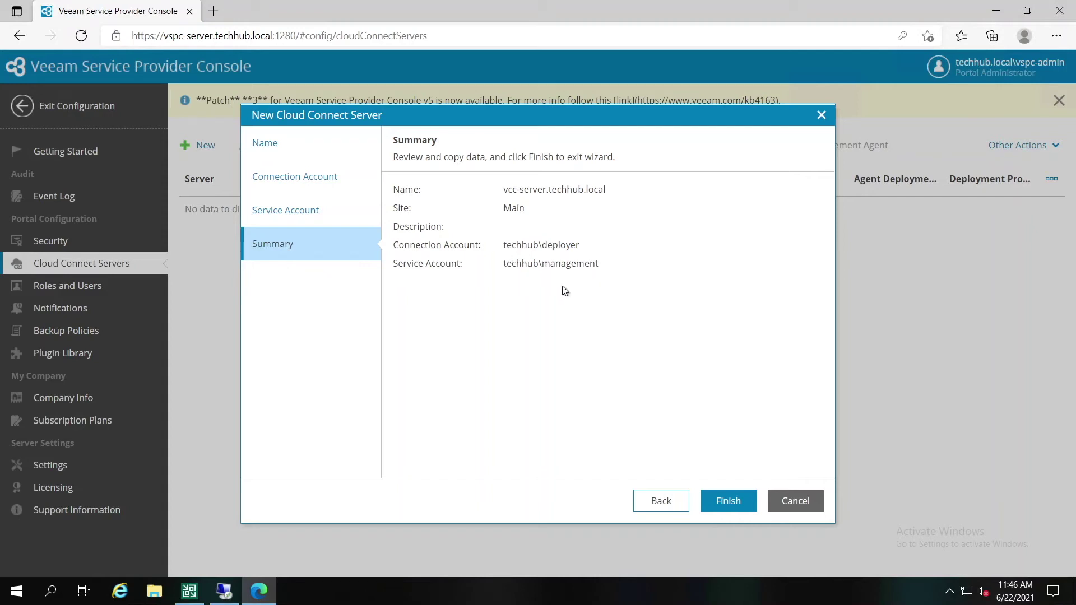
Step: Finish the wizard and follow the management agent deployment to 100% Success
{"action": "left_click", "coordinate": [732, 503]}
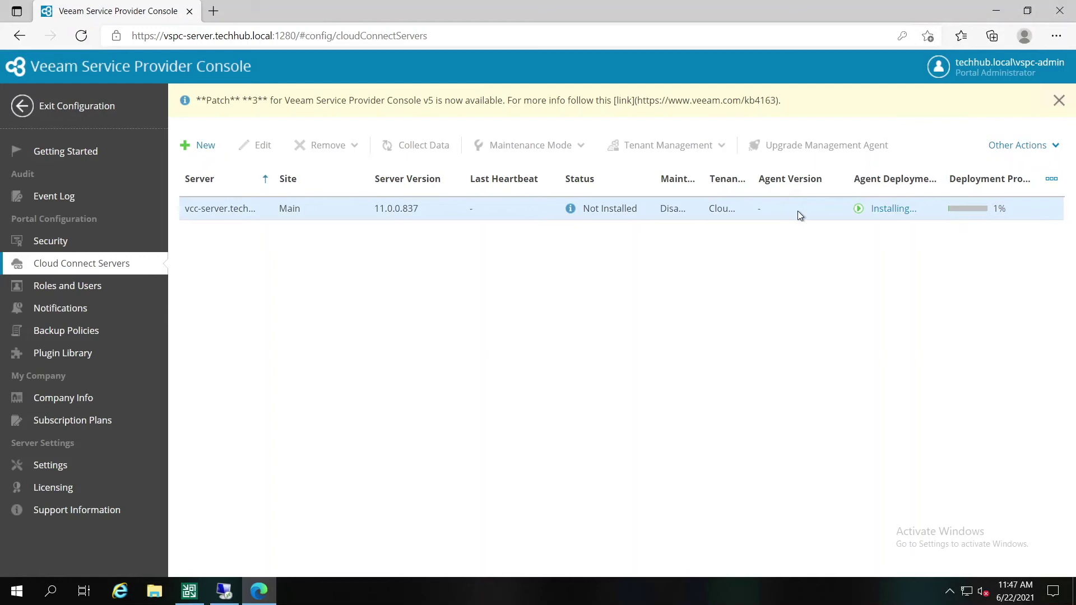
{"action": "left_click", "coordinate": [893, 214]}
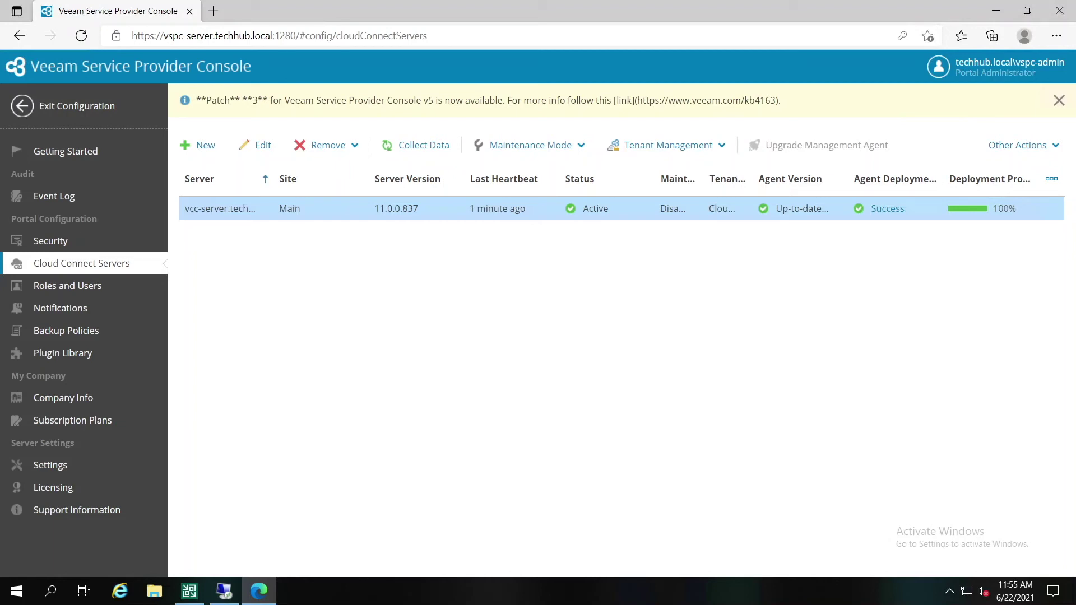
Step: Set the notification email server to smpt.techhub.local, port 25, with a default sender address
{"action": "left_click", "coordinate": [20, 154]}
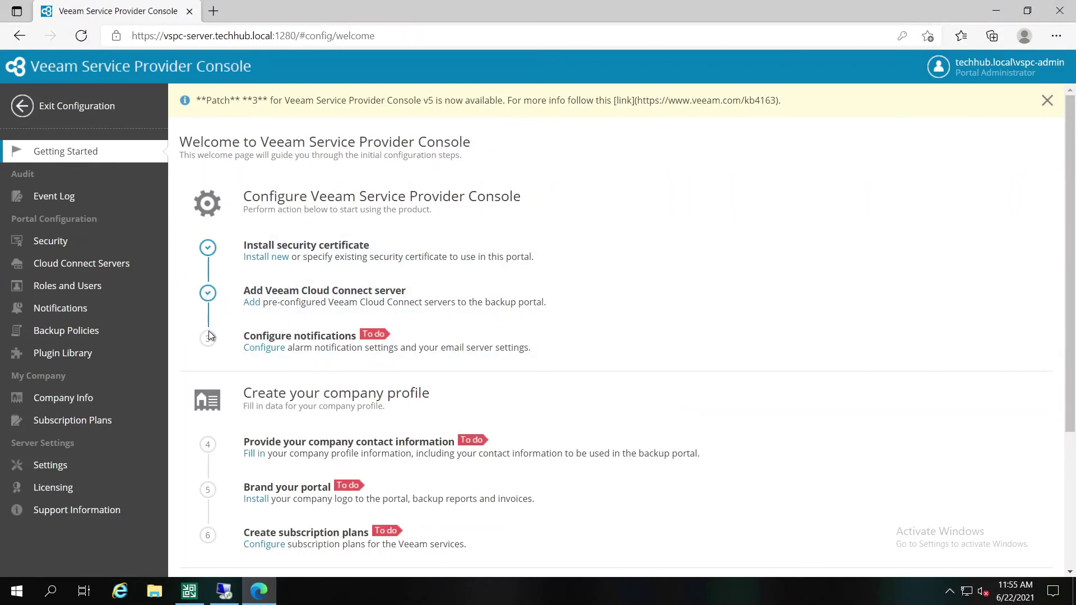
{"action": "left_click", "coordinate": [306, 345]}
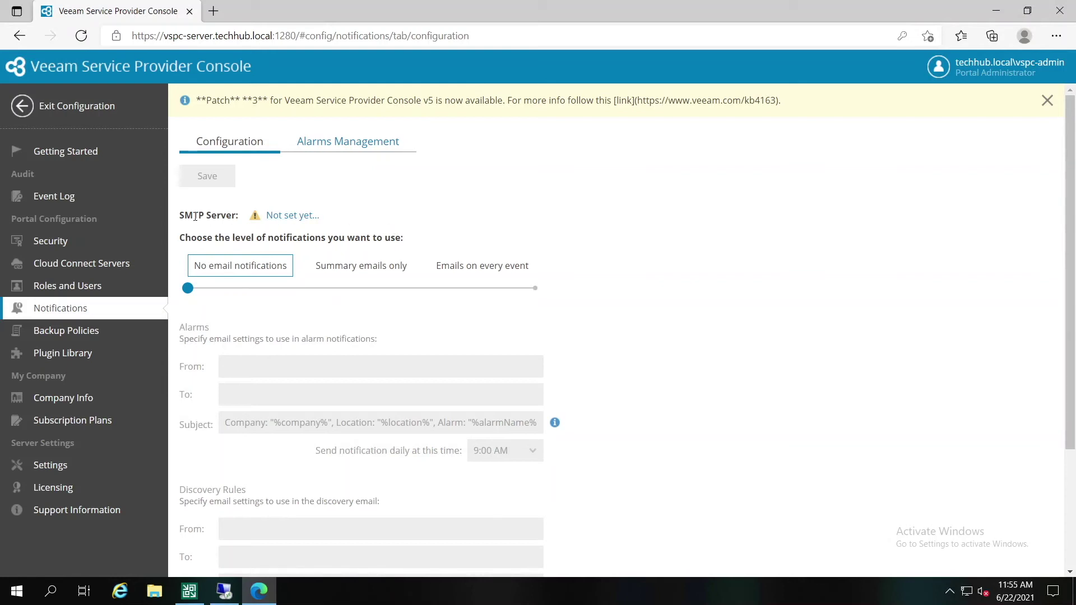
{"action": "left_click", "coordinate": [283, 217]}
{"action": "left_click", "coordinate": [494, 226]}
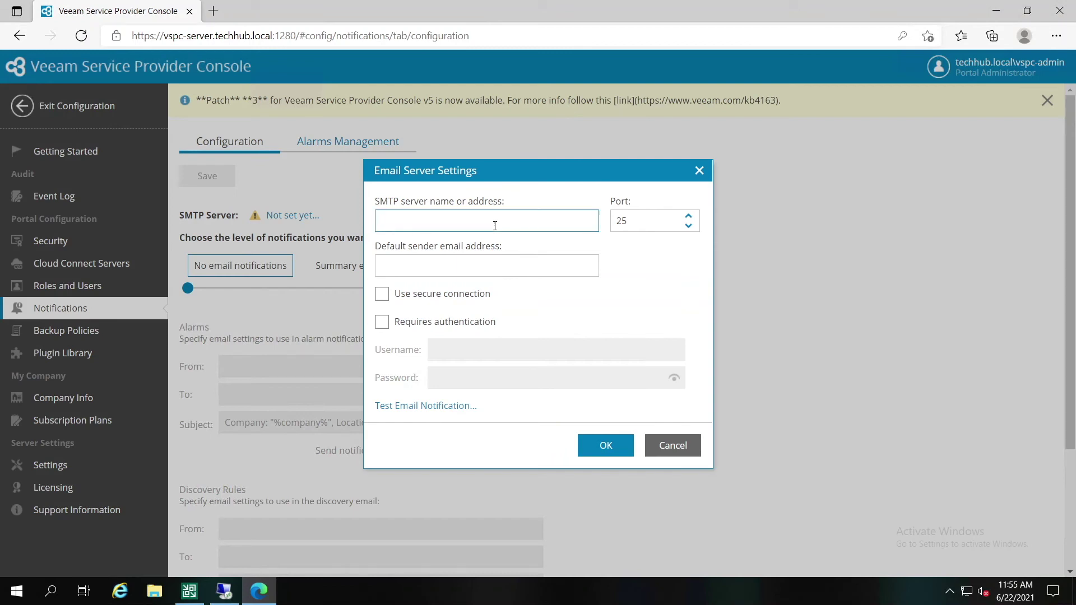
{"action": "type", "text": "smpt.techhub.local"}
{"action": "left_click", "coordinate": [471, 264]}
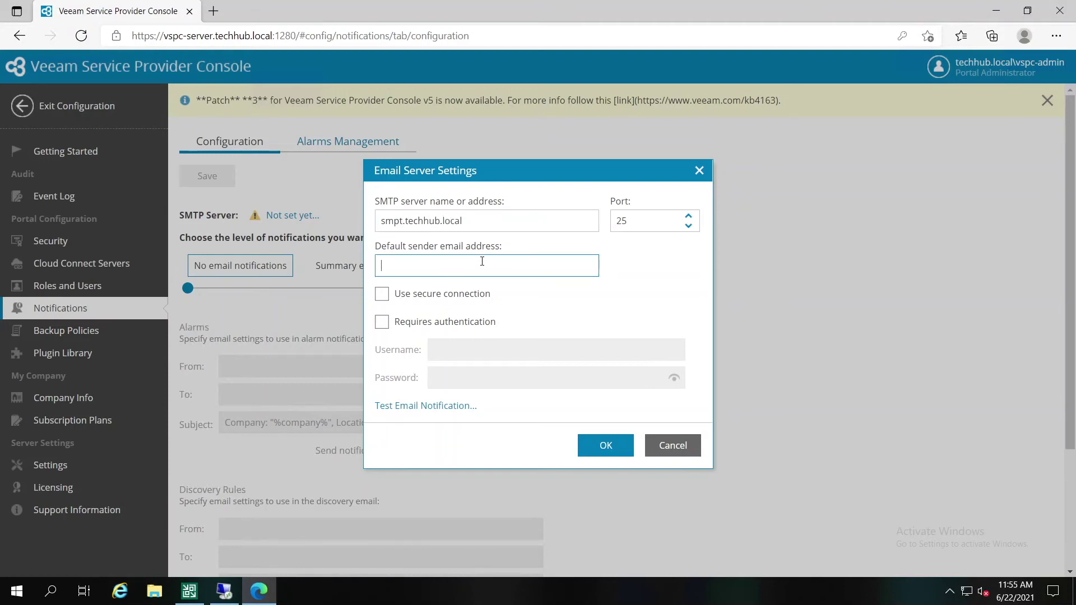
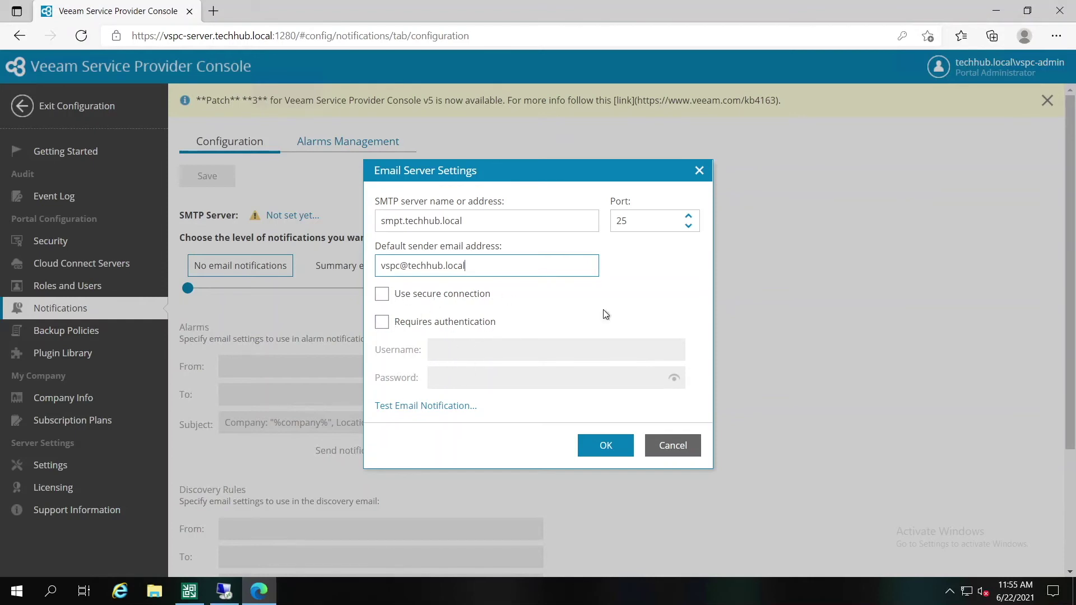
{"action": "left_click", "coordinate": [628, 446]}
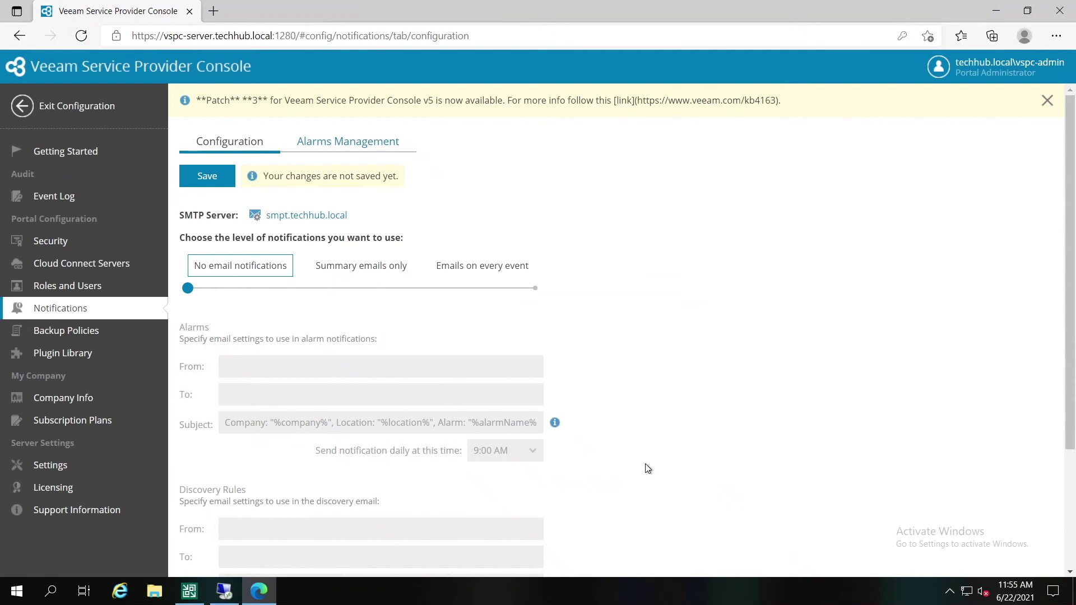
Step: Save the SMTP server, set notifications to summary emails only, save, and return to Getting Started
{"action": "left_click", "coordinate": [213, 183]}
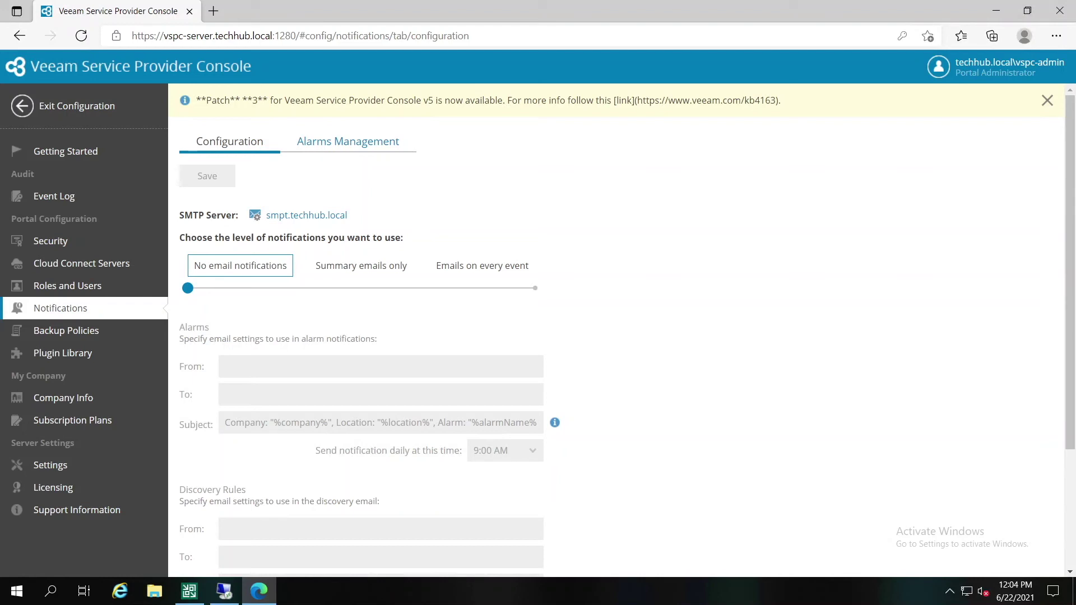
{"action": "left_click", "coordinate": [354, 289]}
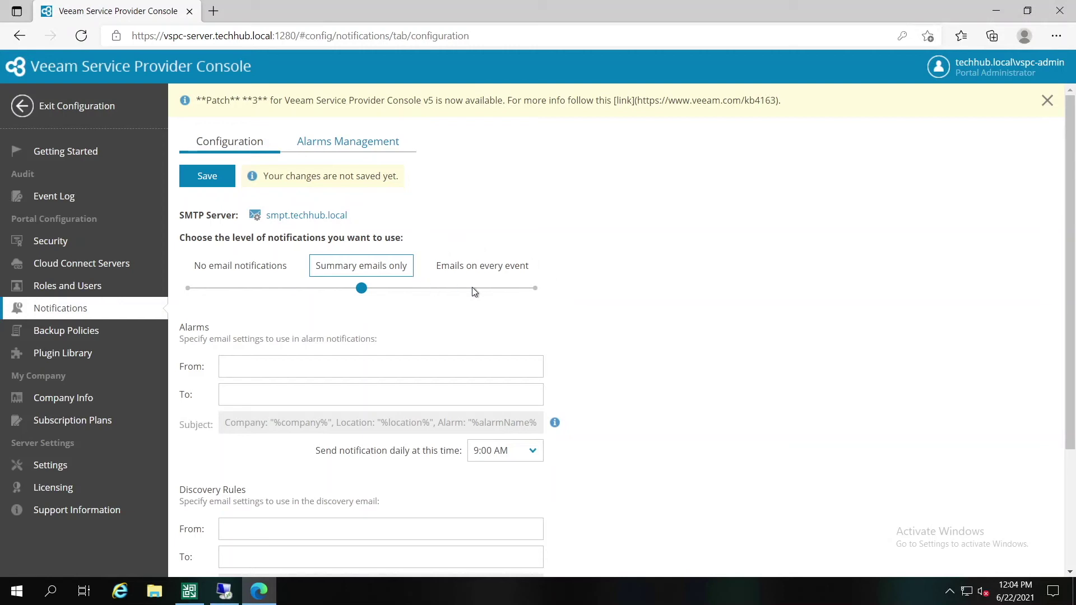
{"action": "left_click", "coordinate": [535, 288]}
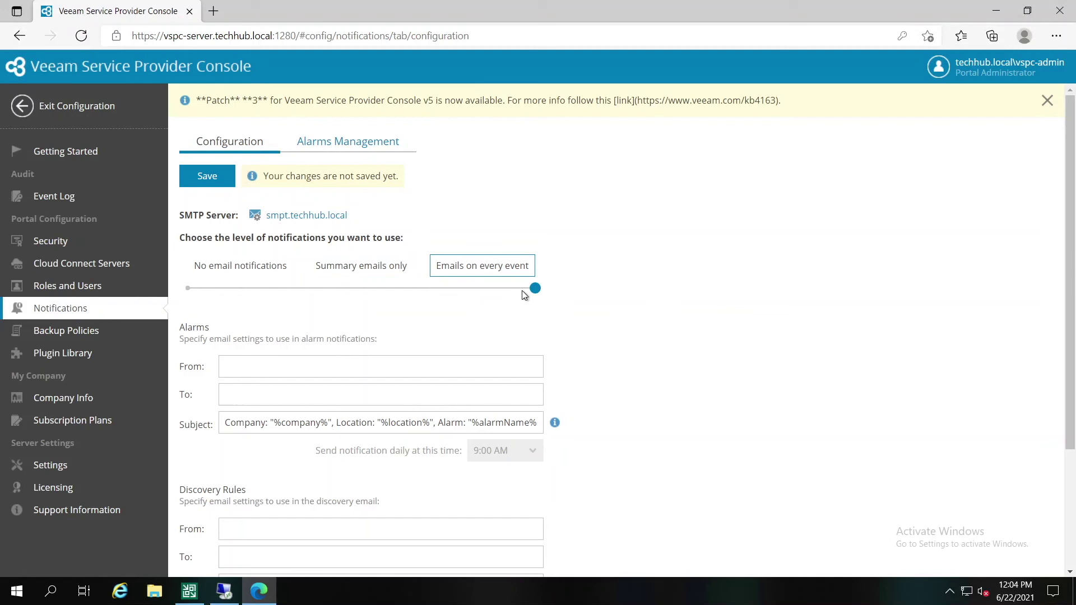
{"action": "left_click", "coordinate": [361, 289]}
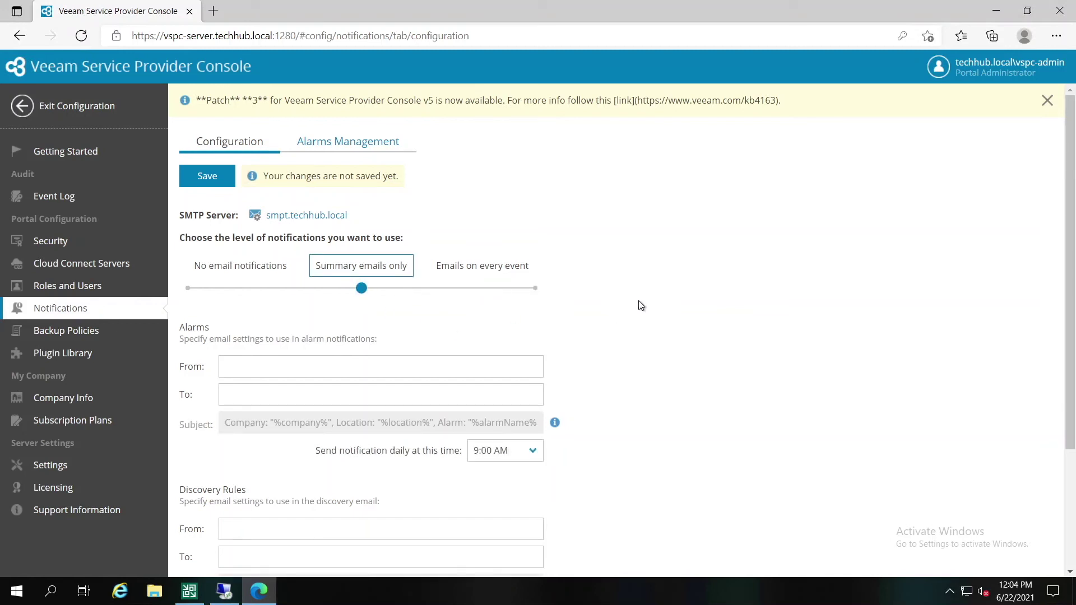
{"action": "left_click", "coordinate": [206, 176]}
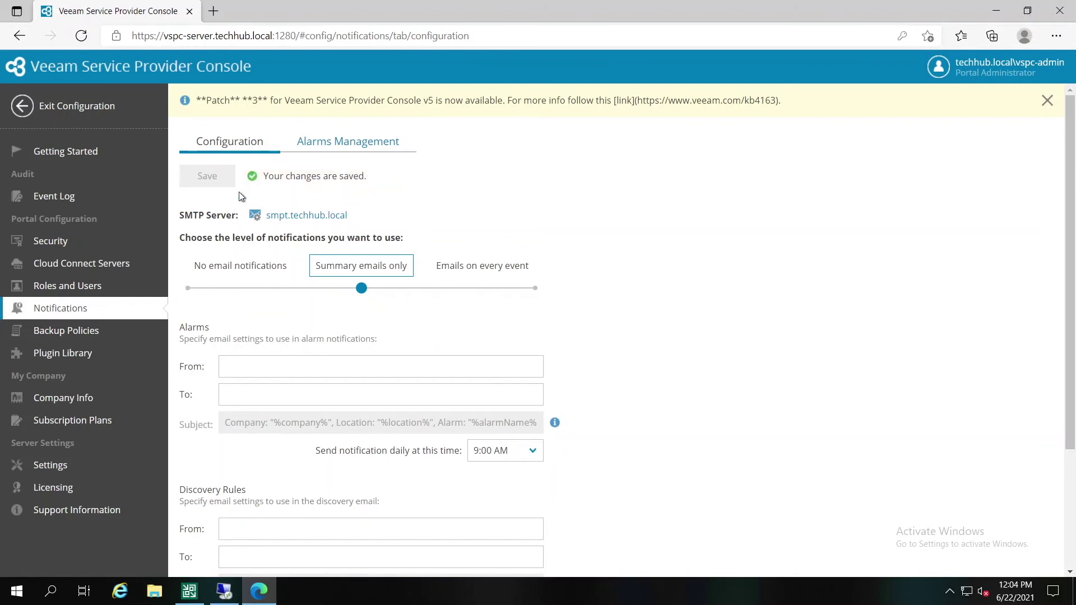
{"action": "left_click", "coordinate": [73, 155]}
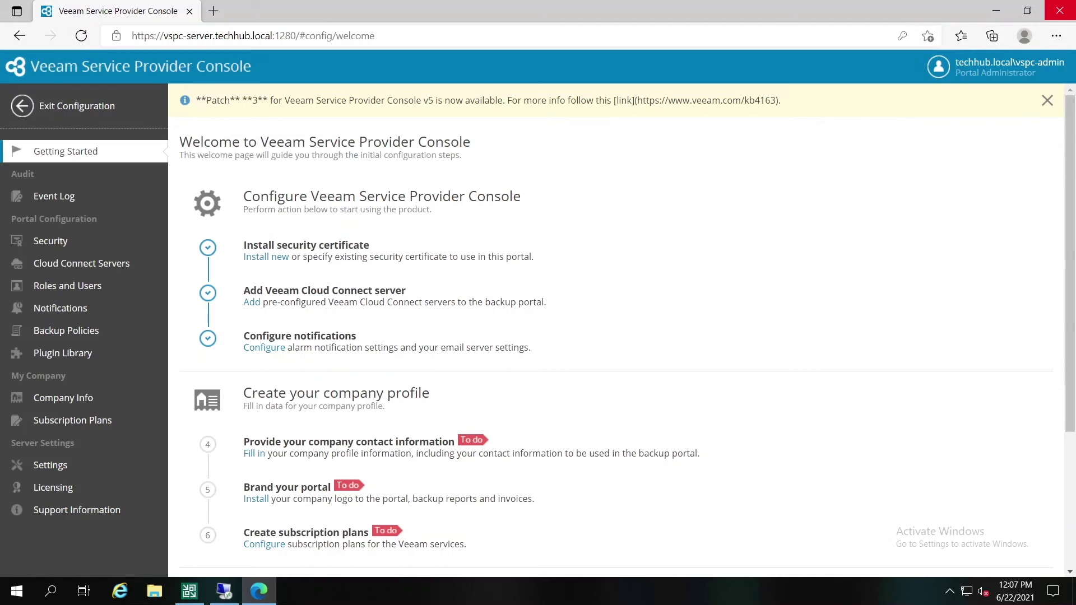
Step: Enter company name 'IT Services' and country Romania (RO) in the company profile, then return to Getting Started
{"action": "left_click", "coordinate": [253, 453]}
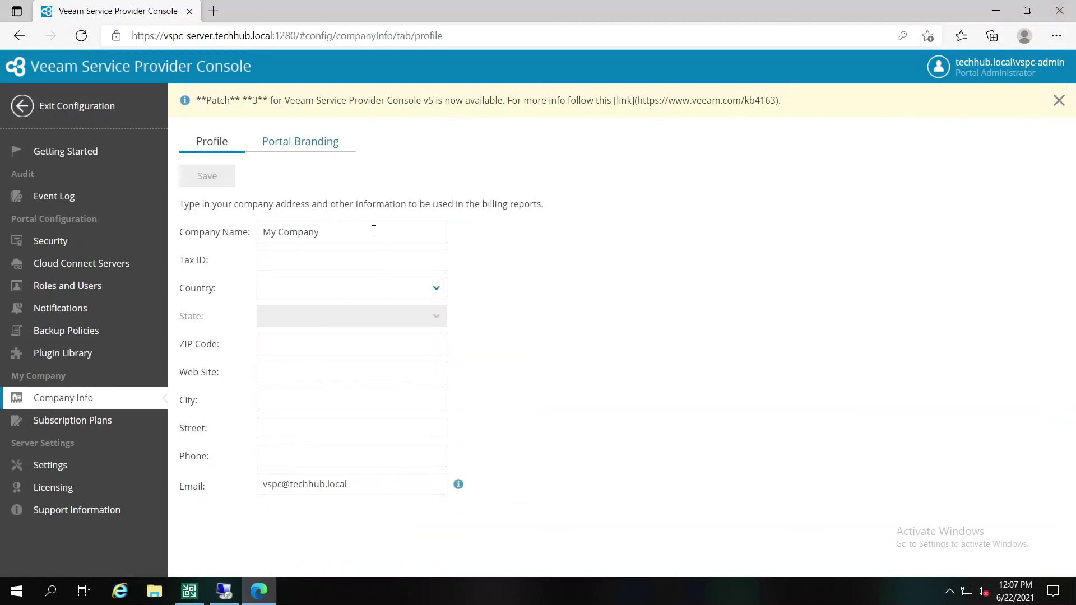
{"action": "left_click_drag", "start_coordinate": [374, 230], "coordinate": [188, 230]}
{"action": "type", "text": "IT Serv"}
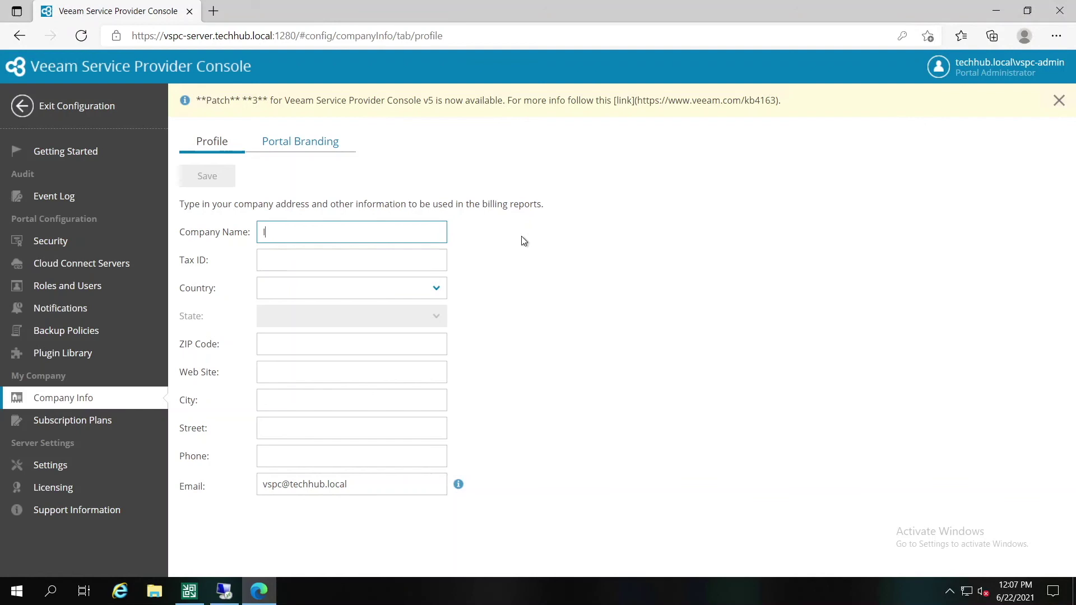
{"action": "type", "text": "ices"}
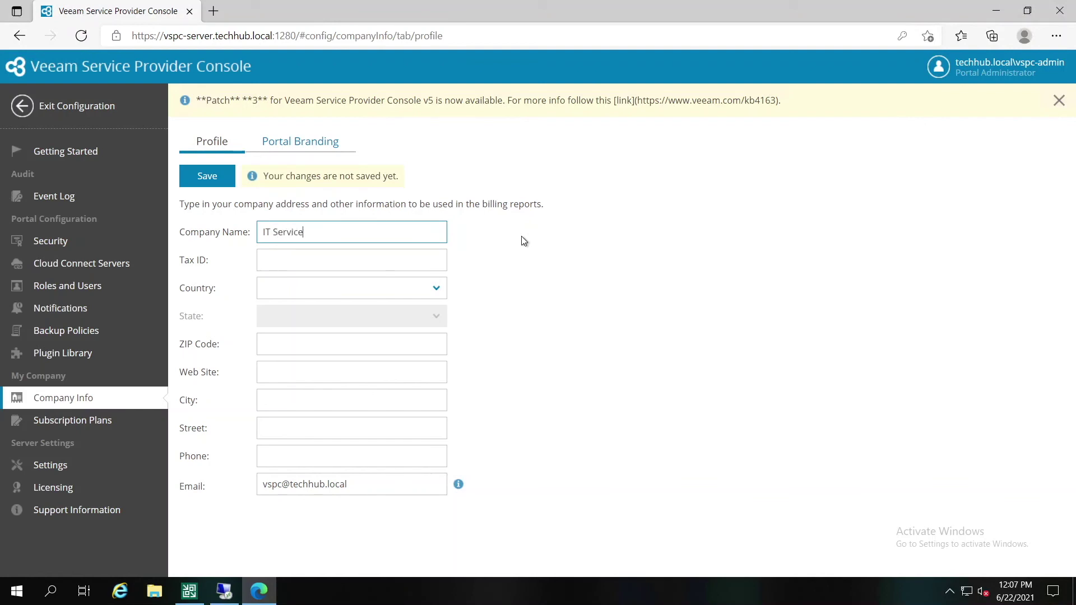
{"action": "left_click", "coordinate": [343, 285]}
{"action": "left_click", "coordinate": [436, 288]}
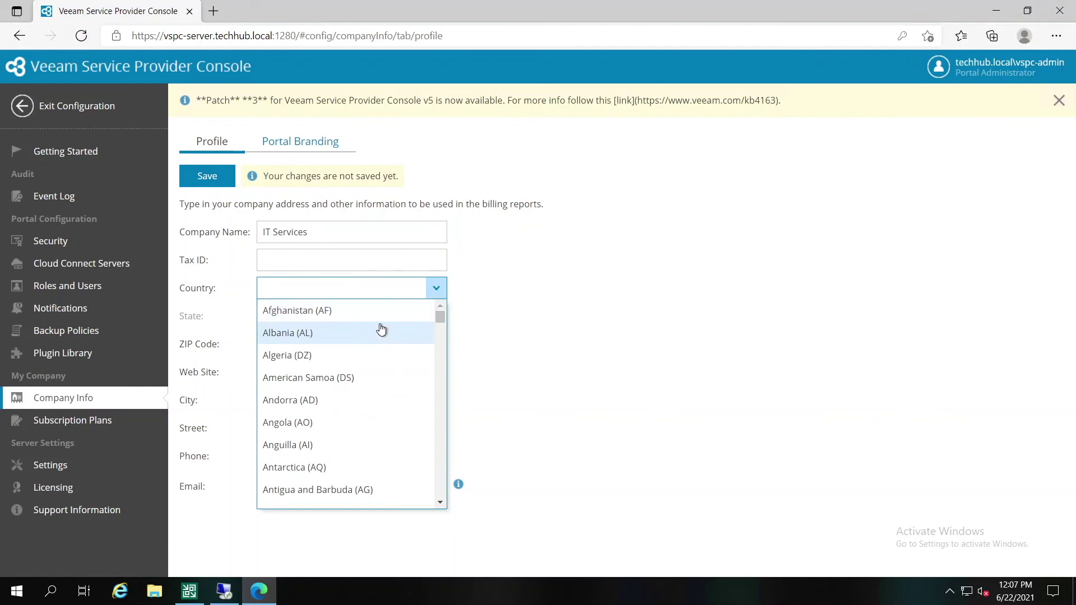
{"action": "type", "text": "Rom"}
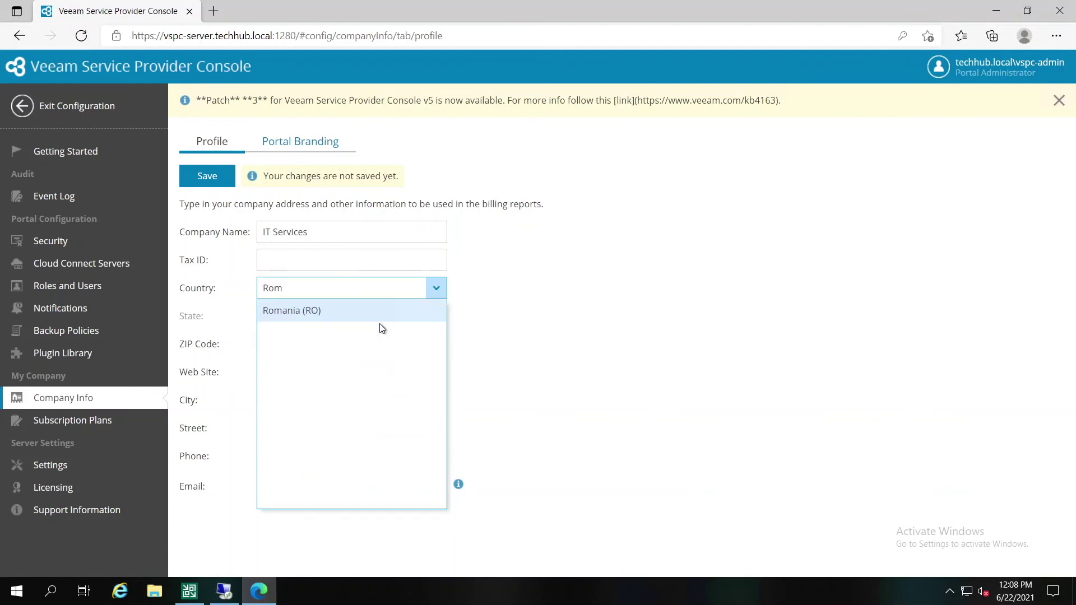
{"action": "left_click", "coordinate": [335, 312]}
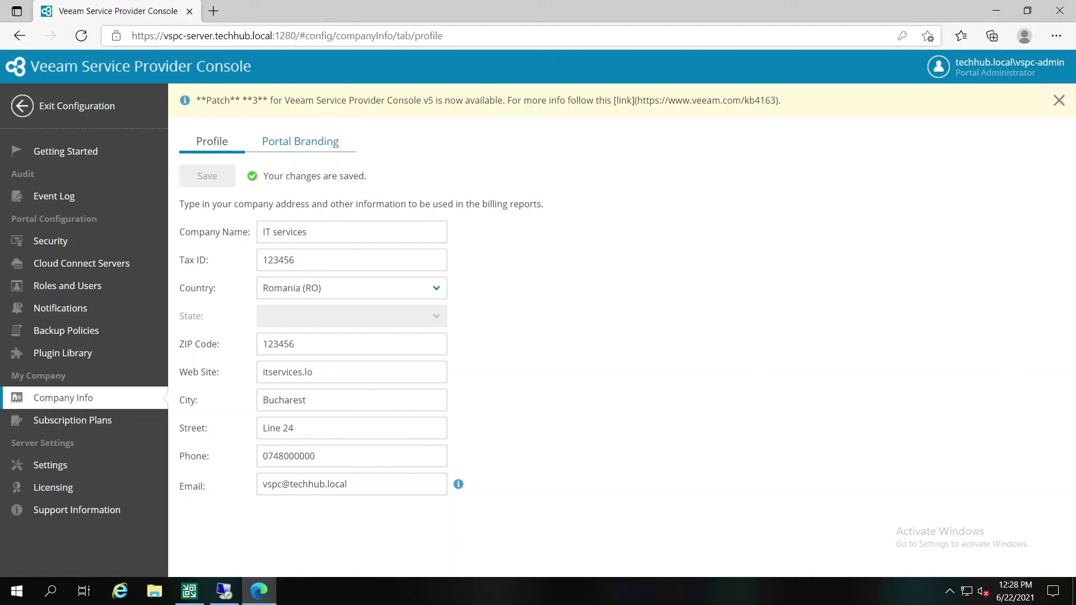
{"action": "left_click", "coordinate": [63, 152]}
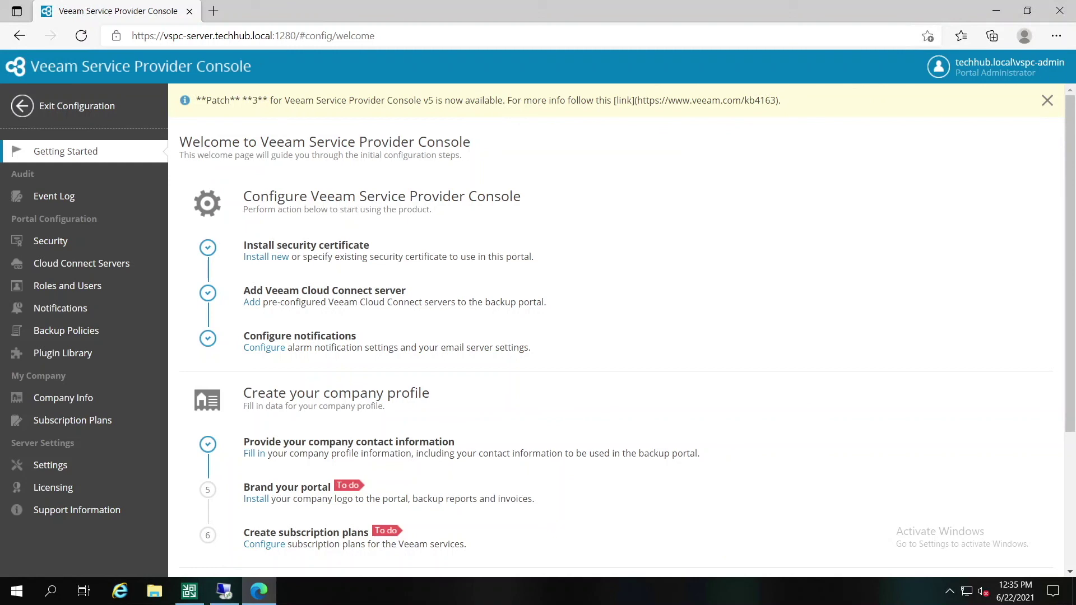
Step: Apply the Turquoise colour scheme in the portal branding settings
{"action": "left_click", "coordinate": [256, 498]}
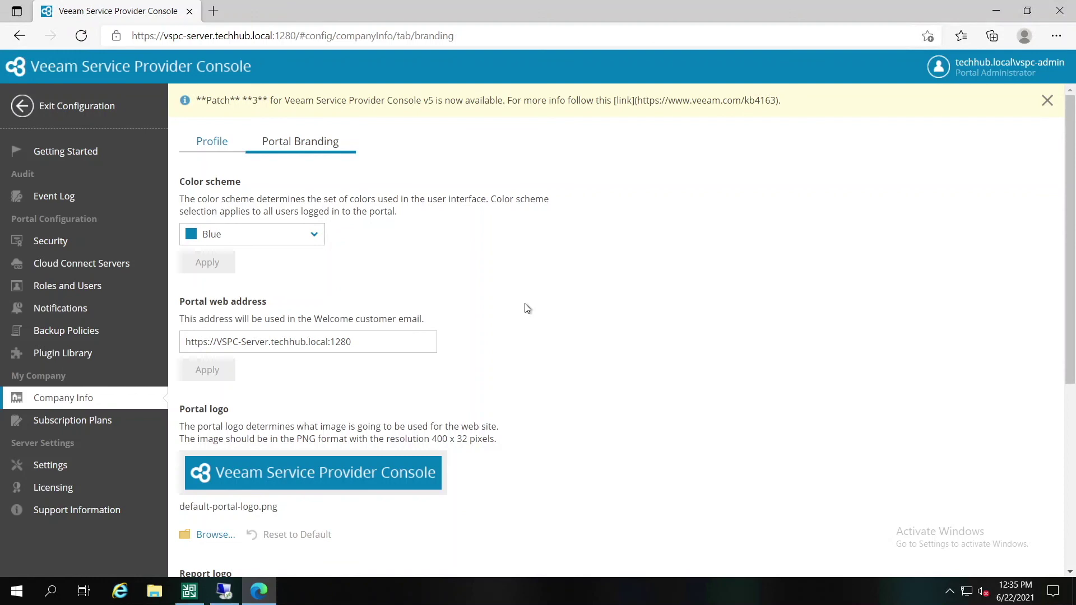
{"action": "left_click", "coordinate": [303, 236]}
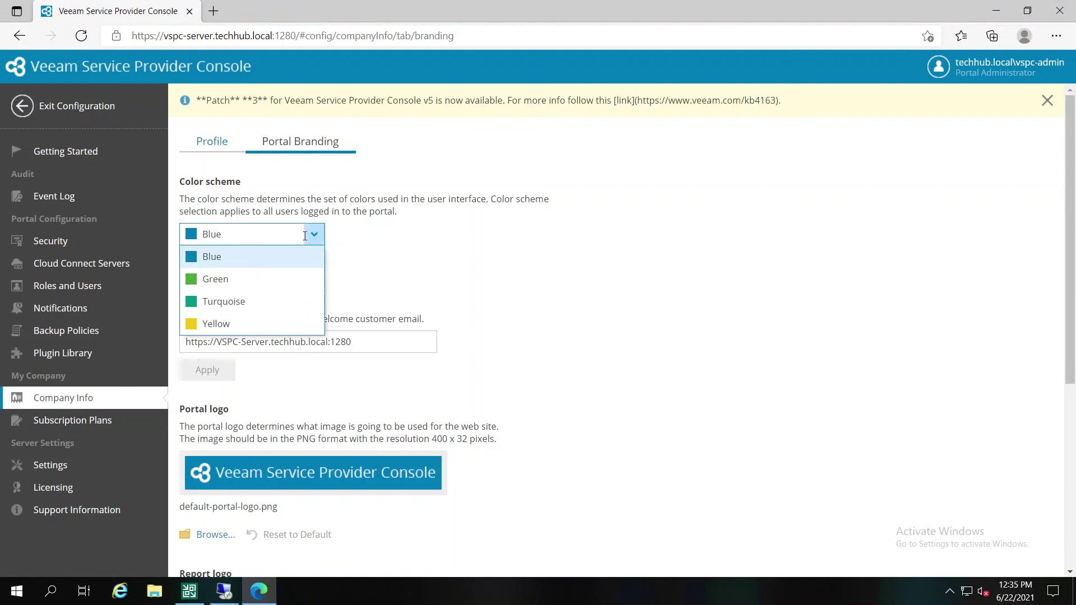
{"action": "left_click", "coordinate": [219, 305]}
{"action": "left_click", "coordinate": [207, 262]}
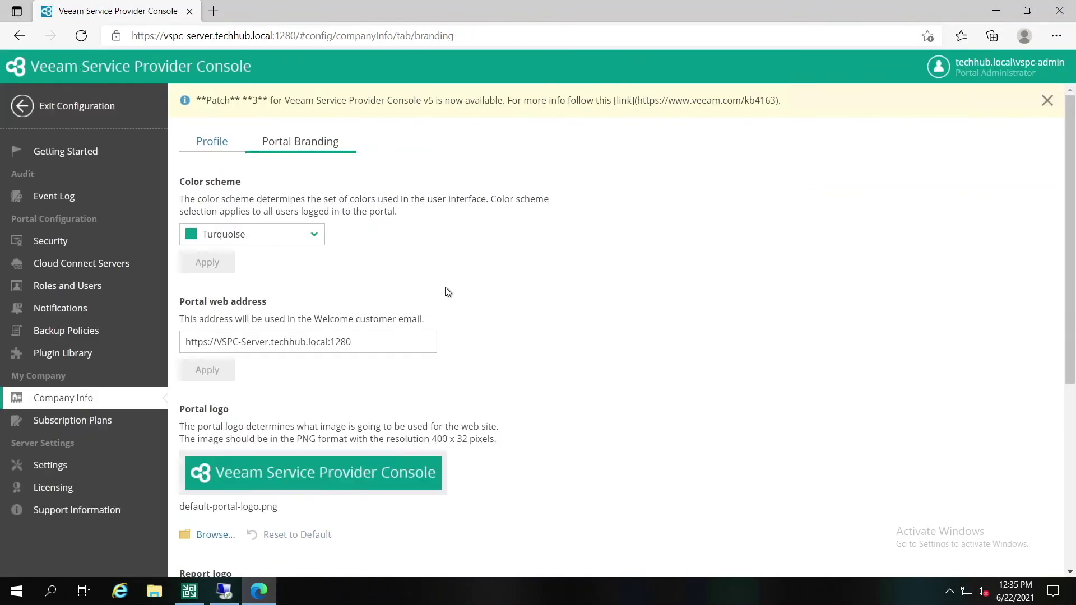
{"action": "scroll", "coordinate": [273, 313], "scroll_direction": "down", "scroll_amount": 2}
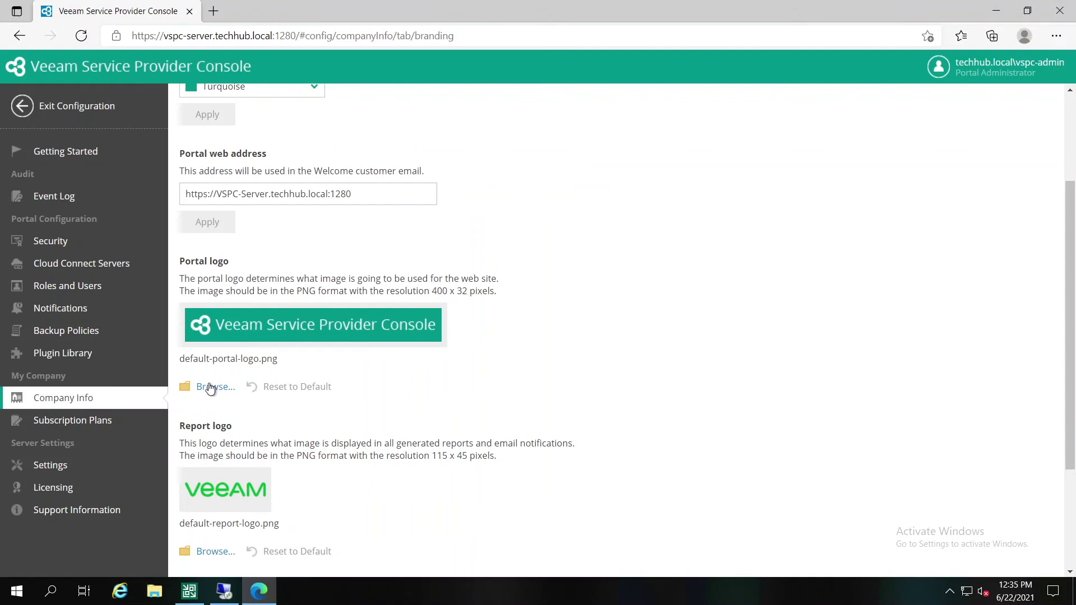
Step: Upload logo.png as portal logo, logo small.png as report logo, and ico.ico as website icon
{"action": "left_click", "coordinate": [208, 391]}
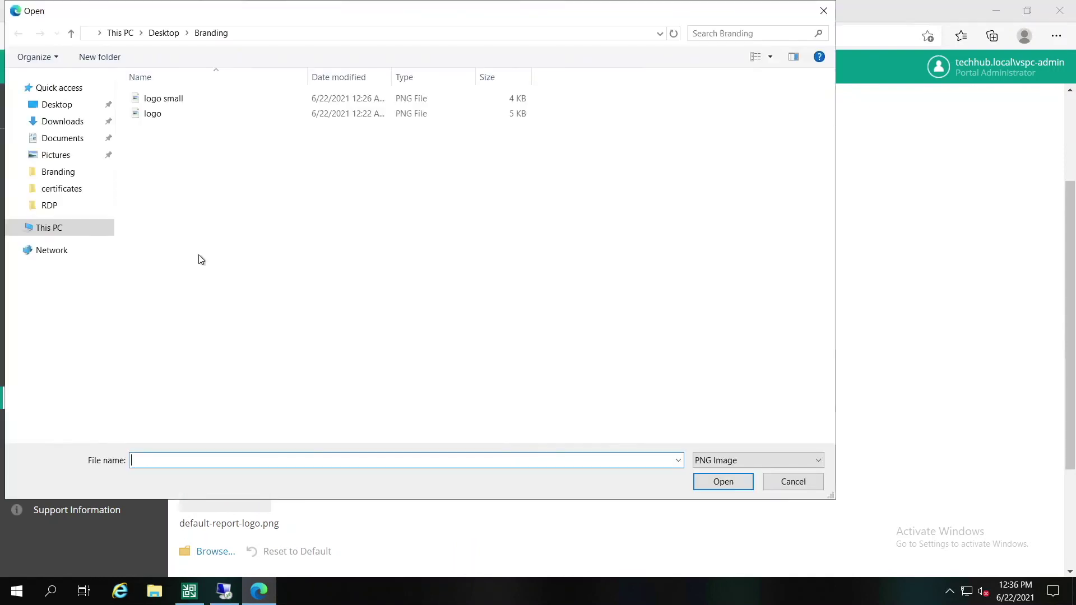
{"action": "left_click", "coordinate": [157, 114]}
{"action": "left_click", "coordinate": [723, 482]}
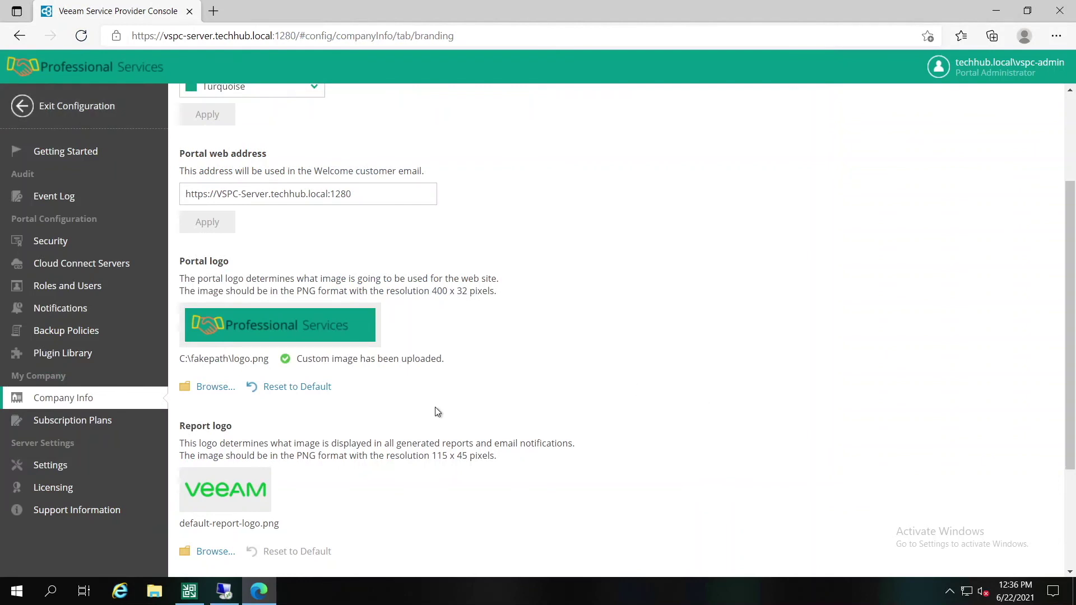
{"action": "scroll", "coordinate": [364, 399], "scroll_direction": "down", "scroll_amount": 2}
{"action": "left_click", "coordinate": [215, 403]}
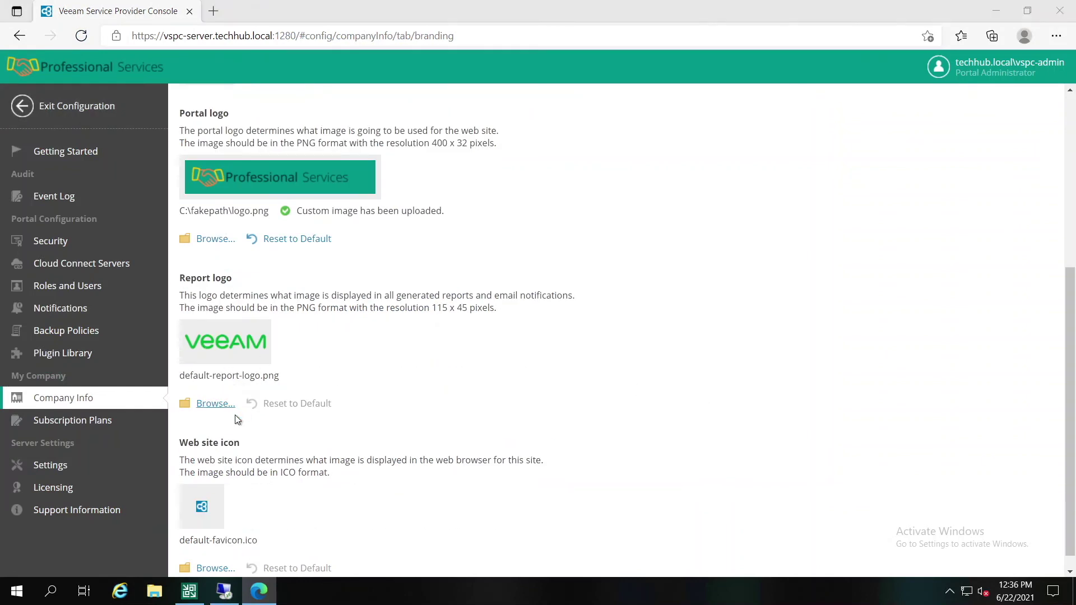
{"action": "left_click", "coordinate": [159, 99]}
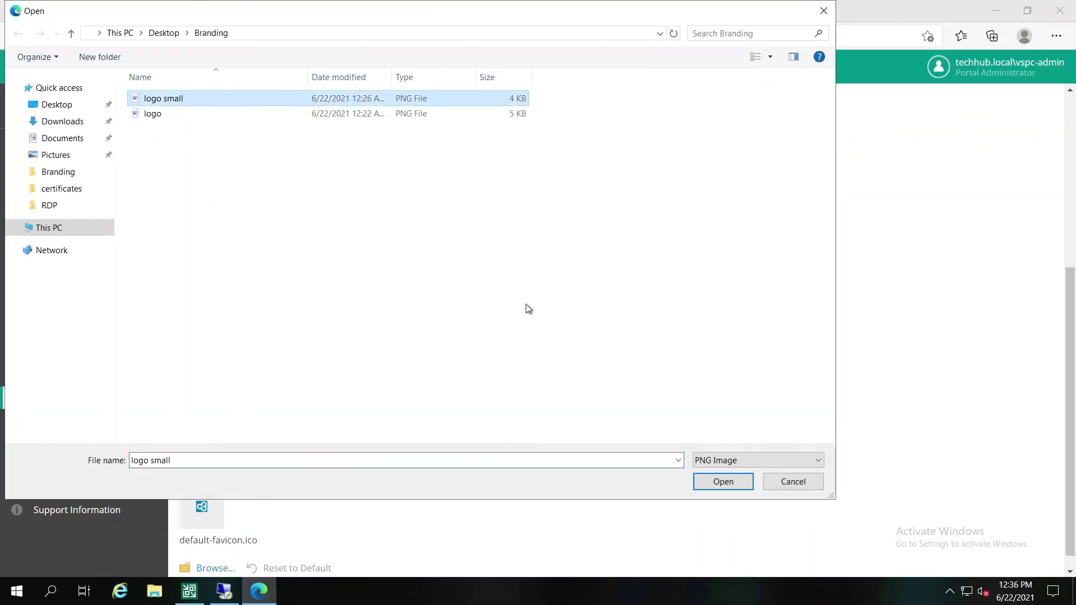
{"action": "left_click", "coordinate": [730, 482]}
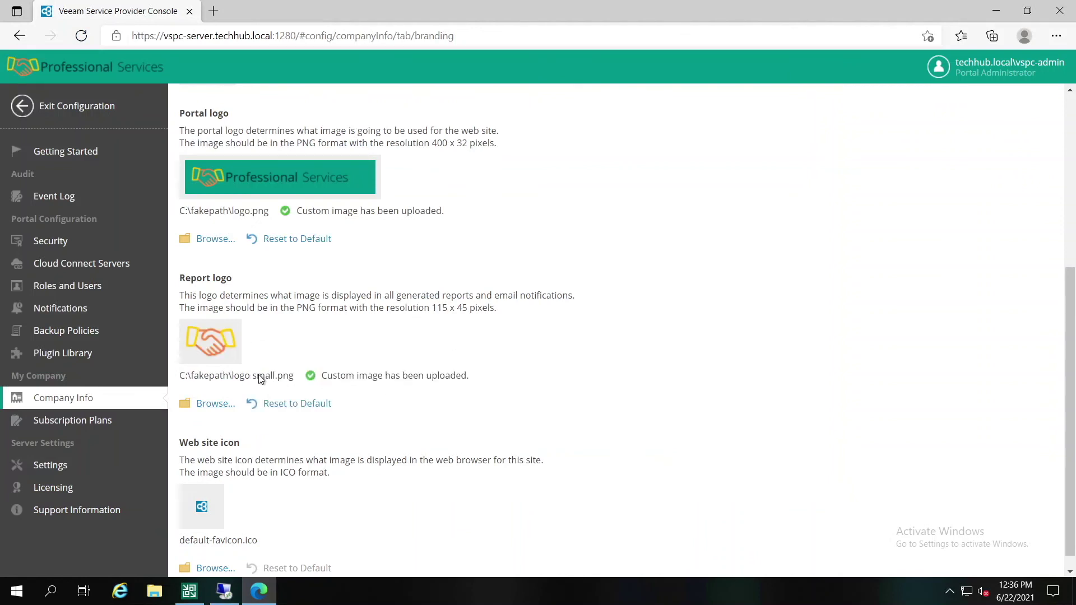
{"action": "scroll", "coordinate": [357, 374], "scroll_direction": "down", "scroll_amount": 1}
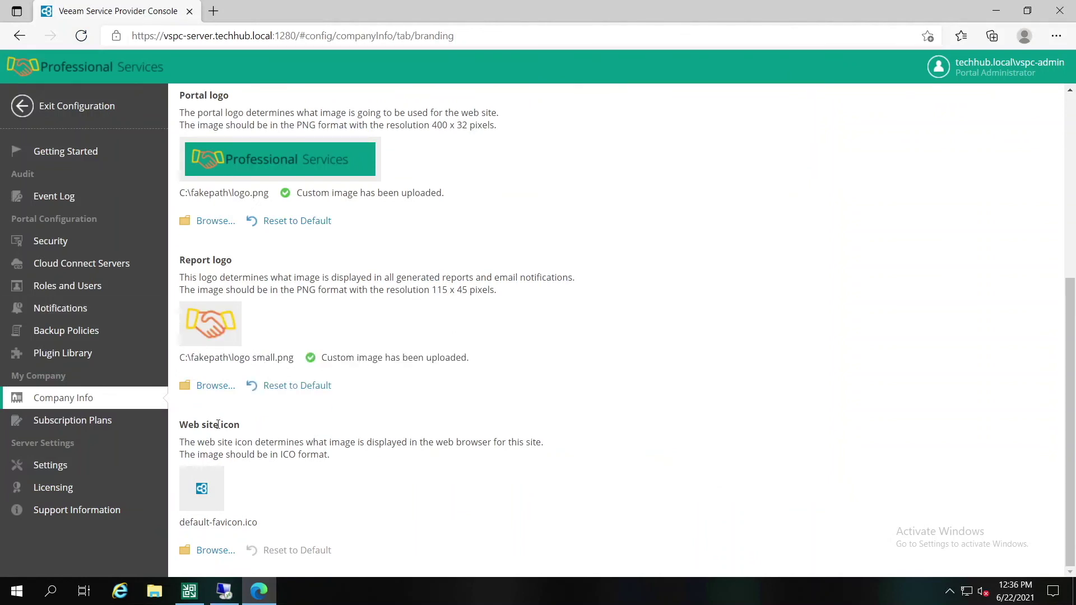
{"action": "left_click", "coordinate": [207, 551]}
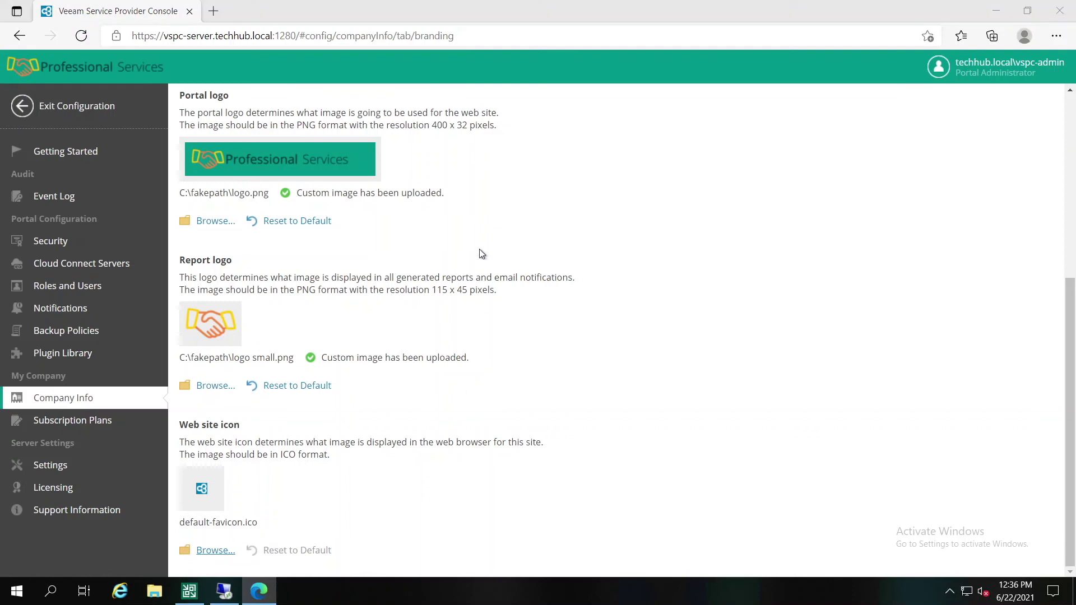
{"action": "left_click", "coordinate": [147, 98]}
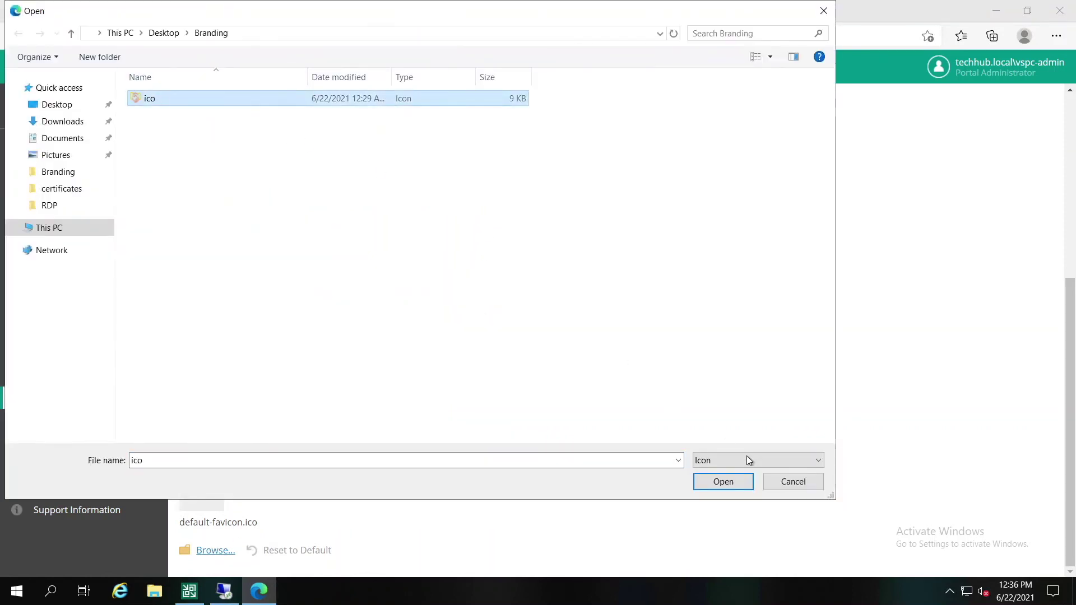
{"action": "left_click", "coordinate": [726, 484]}
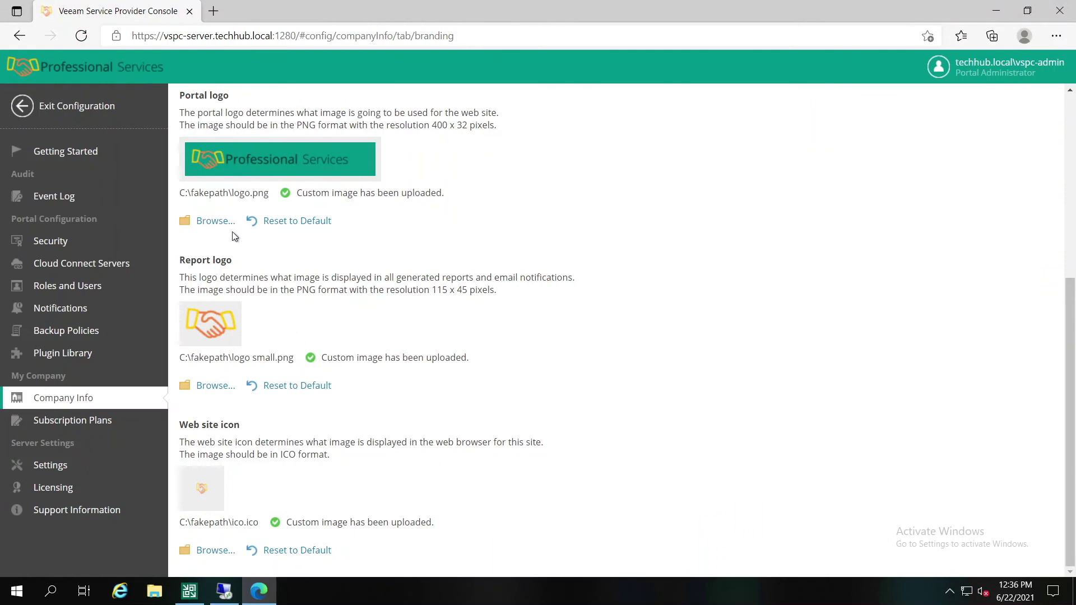
{"action": "scroll", "coordinate": [237, 235], "scroll_direction": "up", "scroll_amount": 3}
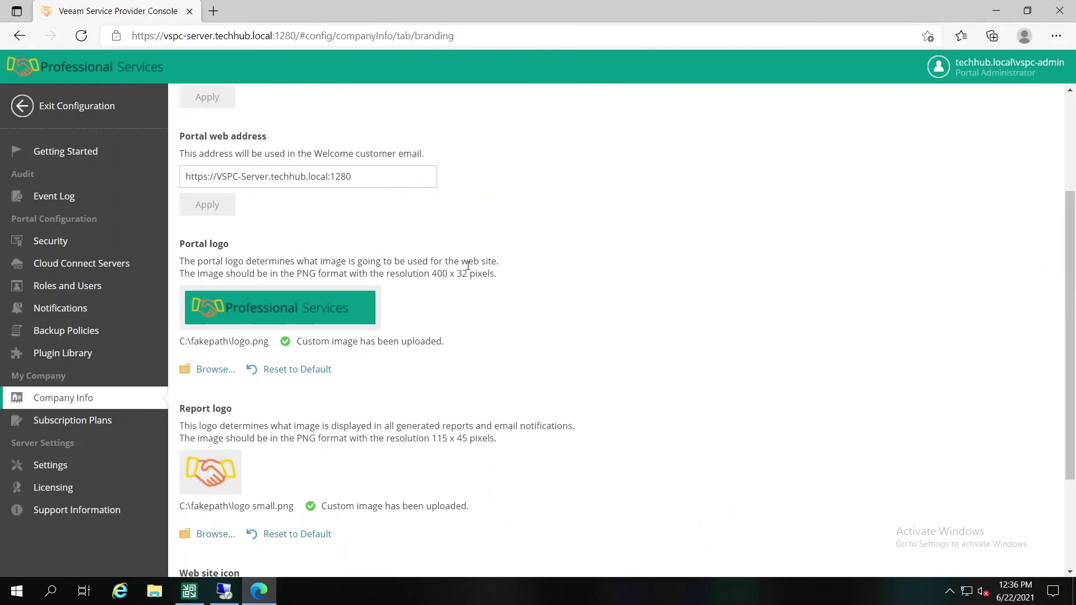